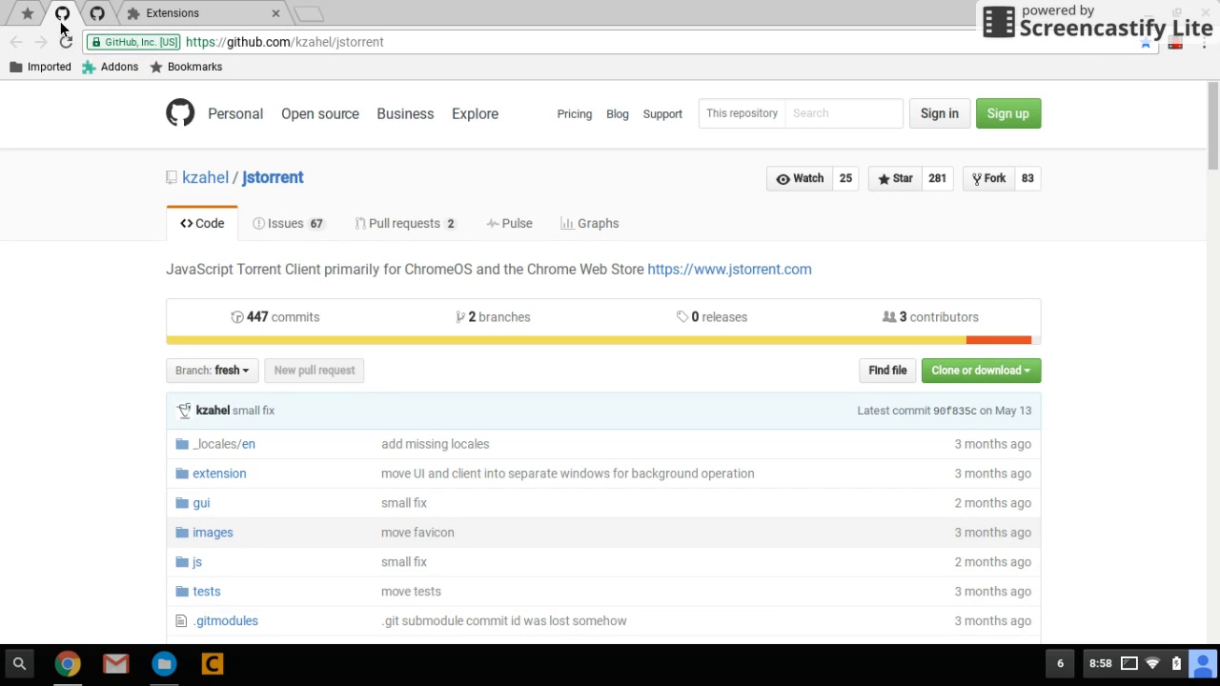
# Examine the address and the file list of the jstorrent repository page on GitHub
pyautogui.moveTo(415, 47); pyautogui.dragTo(190, 58)
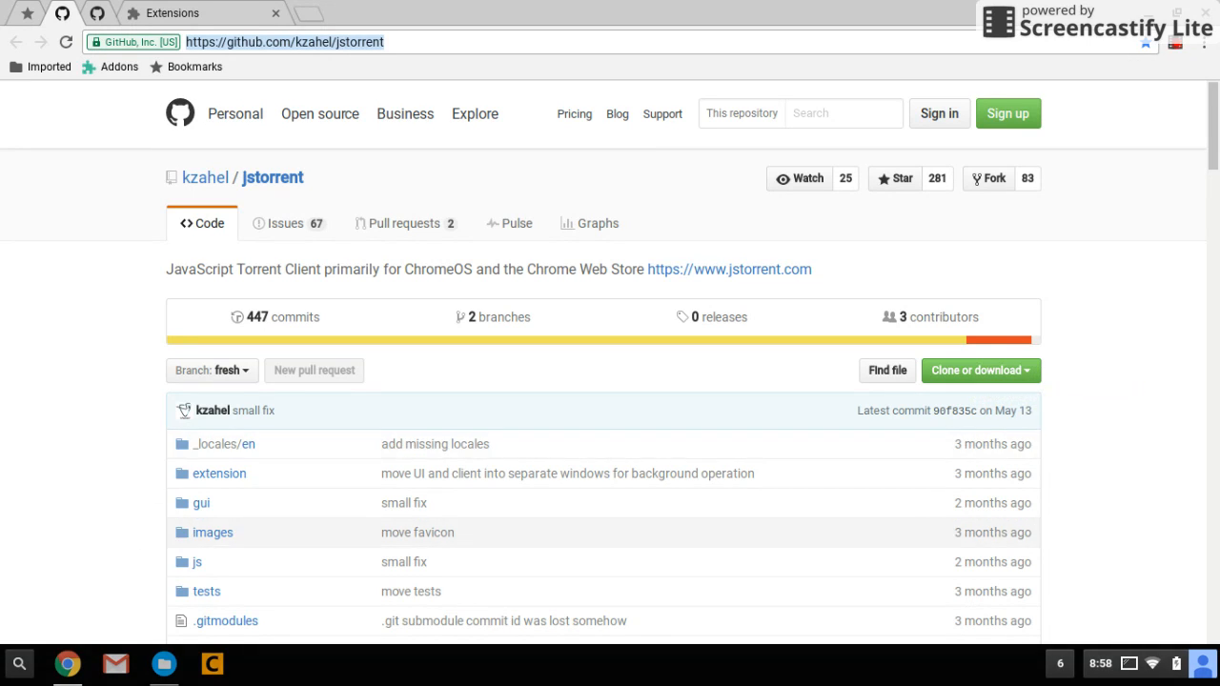
pyautogui.click(1178, 427)
pyautogui.moveTo(1178, 427); pyautogui.dragTo(1173, 509)
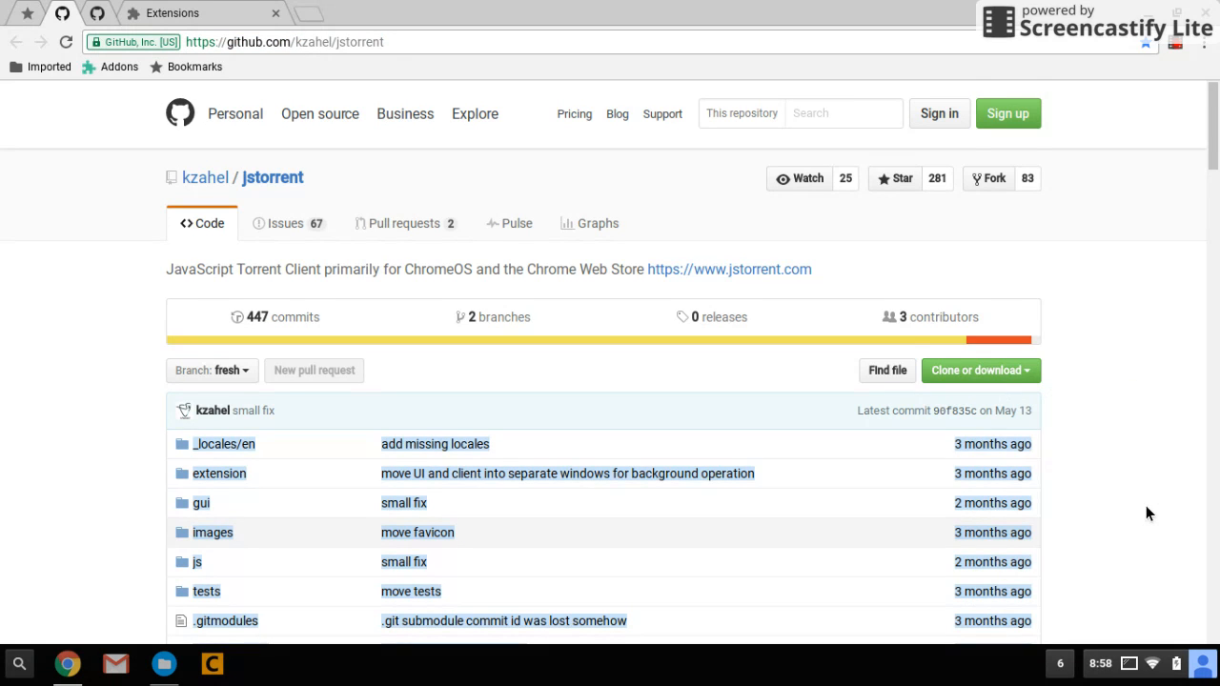
pyautogui.scroll(-2, 1145, 507)
pyautogui.scroll(-2, 1145, 514)
pyautogui.scroll(4, 1145, 513)
pyautogui.click(1148, 304)
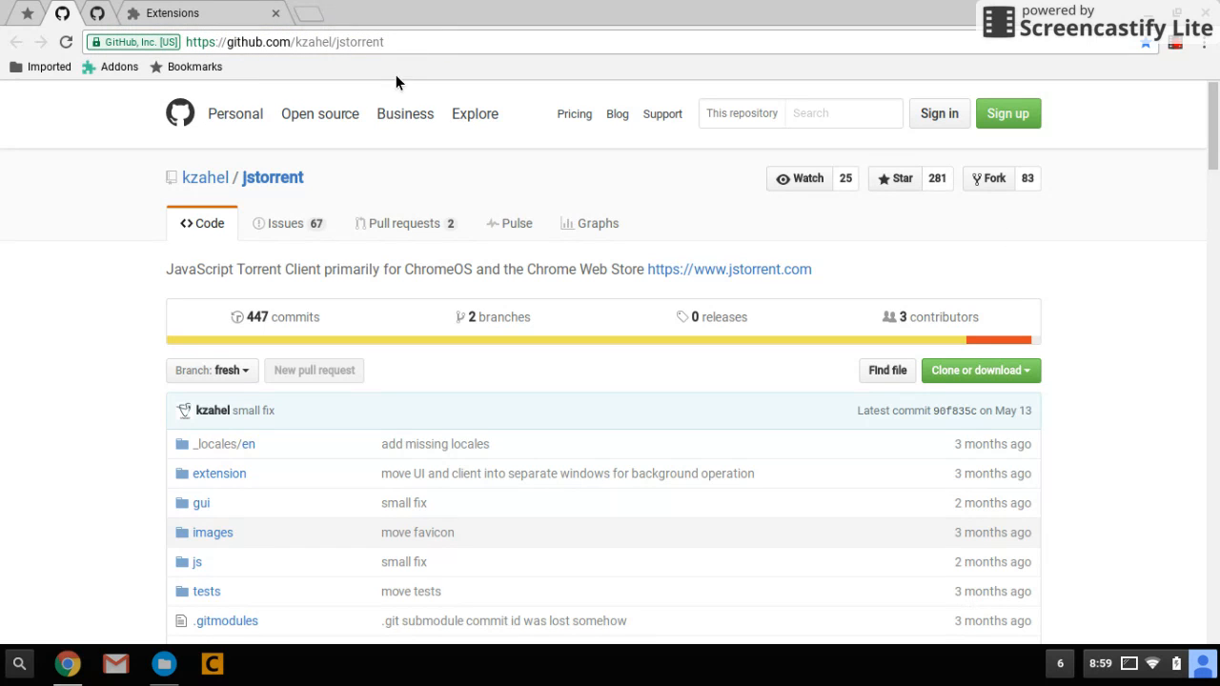
# Compare the descriptions of the jstorrent and web-server-chrome repositories, and highlight the web-server-chrome page address
pyautogui.click(105, 13)
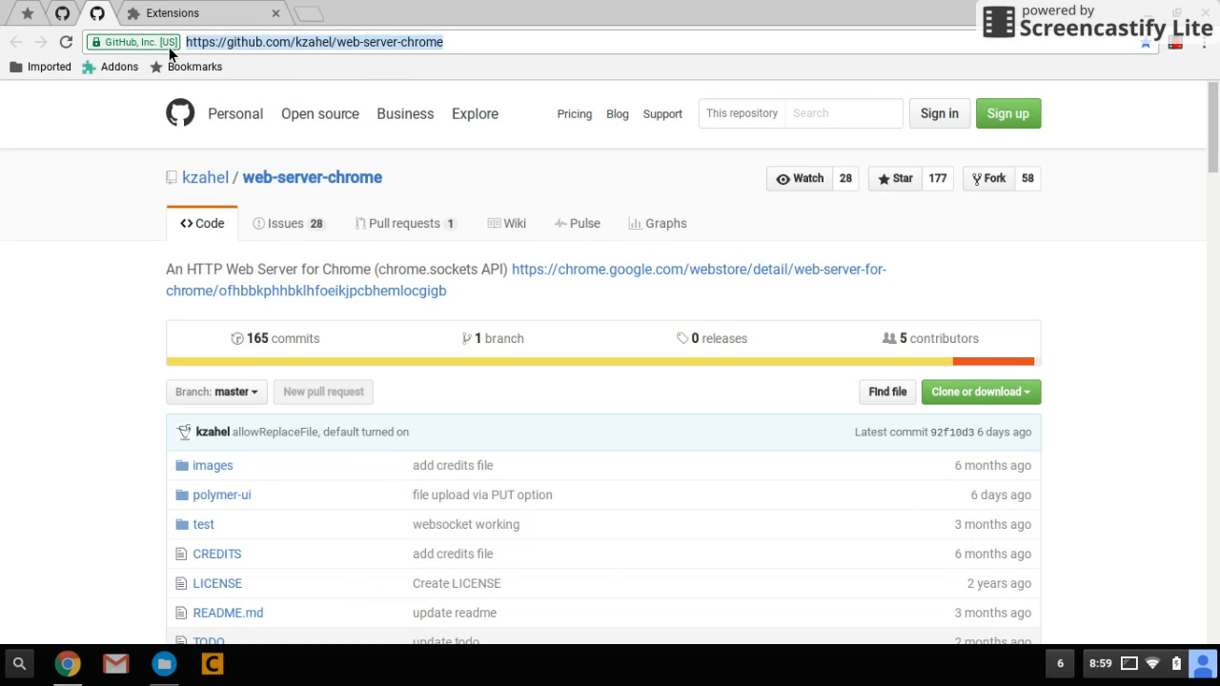
pyautogui.click(62, 13)
pyautogui.moveTo(167, 270); pyautogui.dragTo(330, 273)
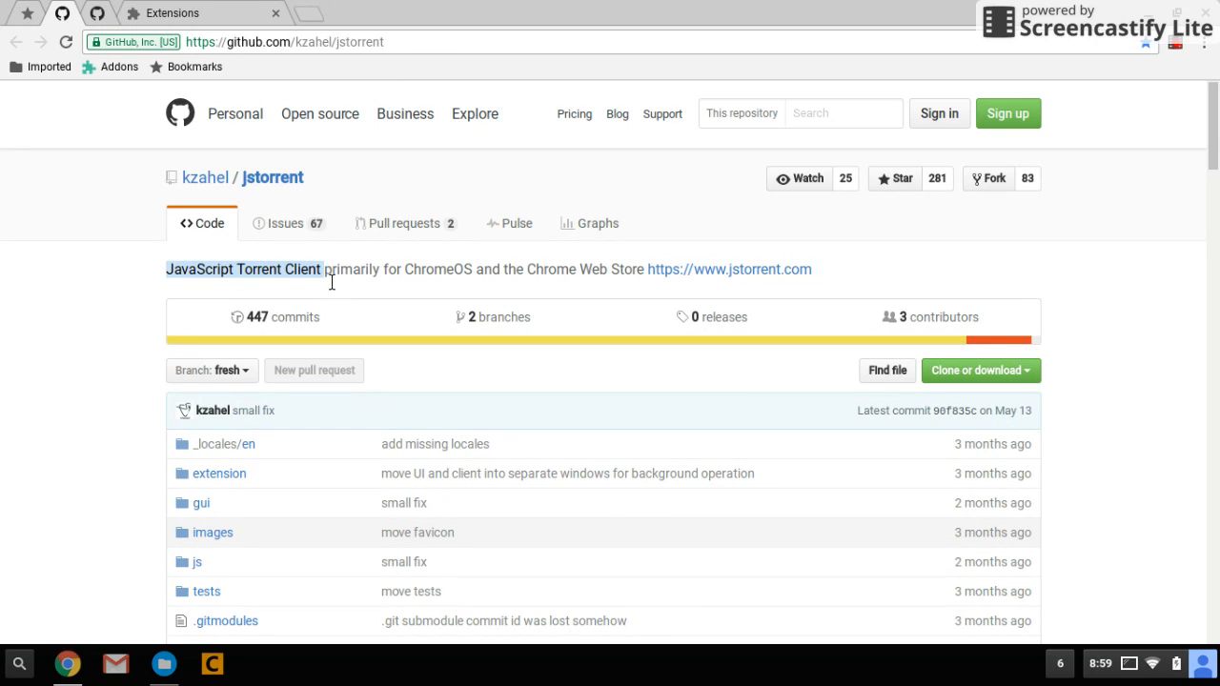
pyautogui.click(103, 17)
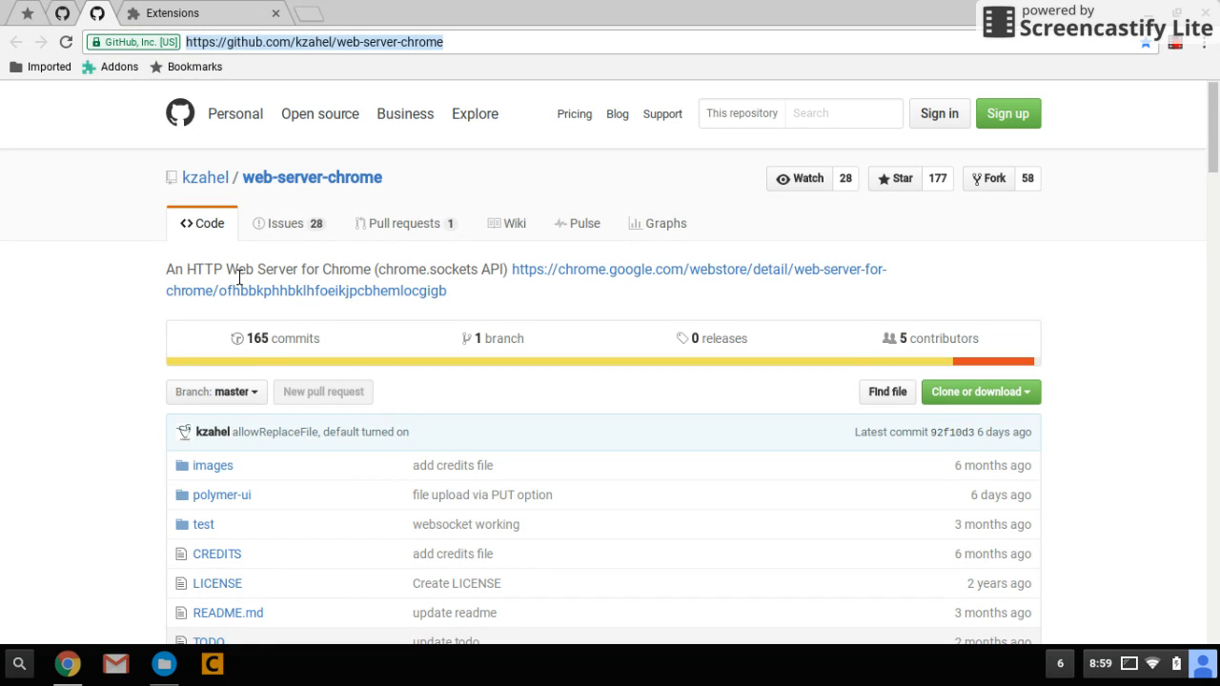
pyautogui.moveTo(238, 278); pyautogui.dragTo(380, 281)
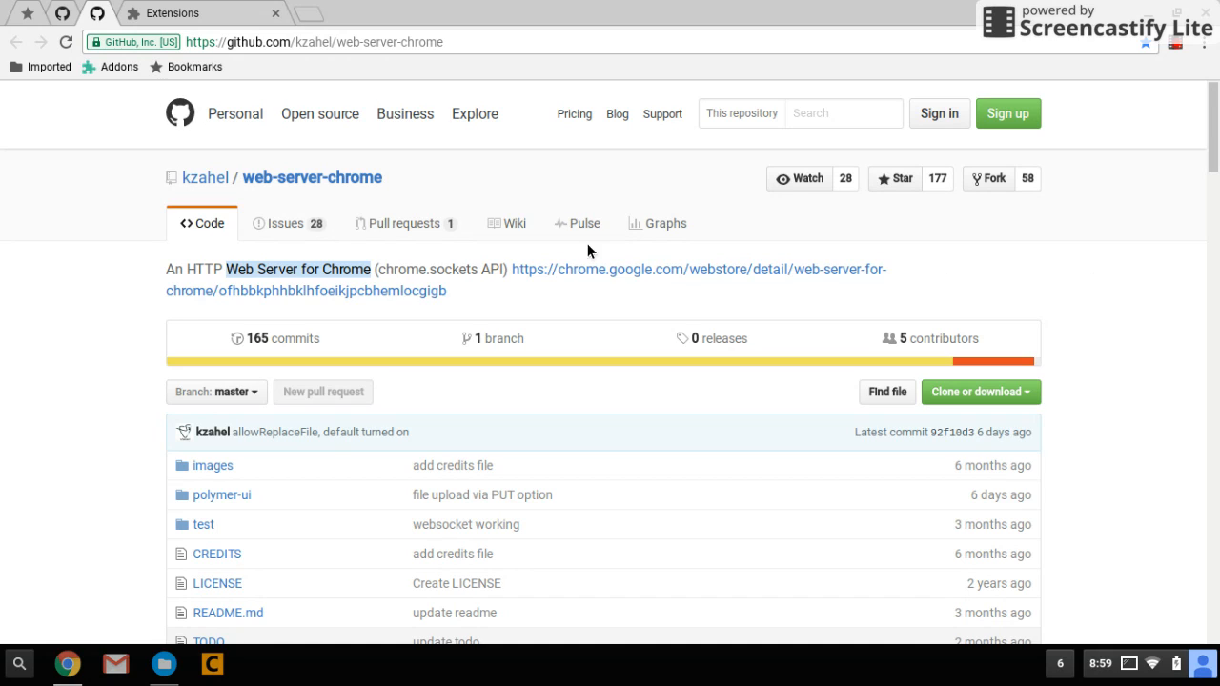
pyautogui.click(462, 50)
pyautogui.moveTo(461, 49); pyautogui.dragTo(191, 71)
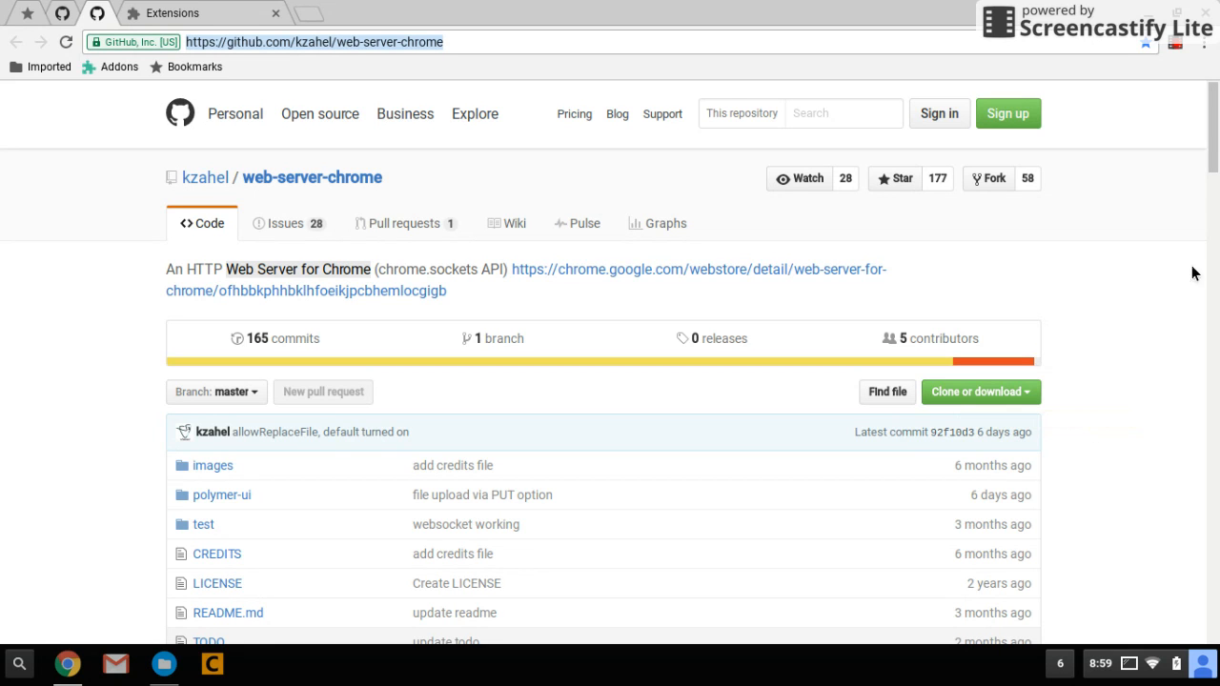
pyautogui.moveTo(1217, 143)
pyautogui.mouseDown()
pyautogui.moveTo(1213, 283)
pyautogui.moveTo(1213, 139)
pyautogui.mouseUp()
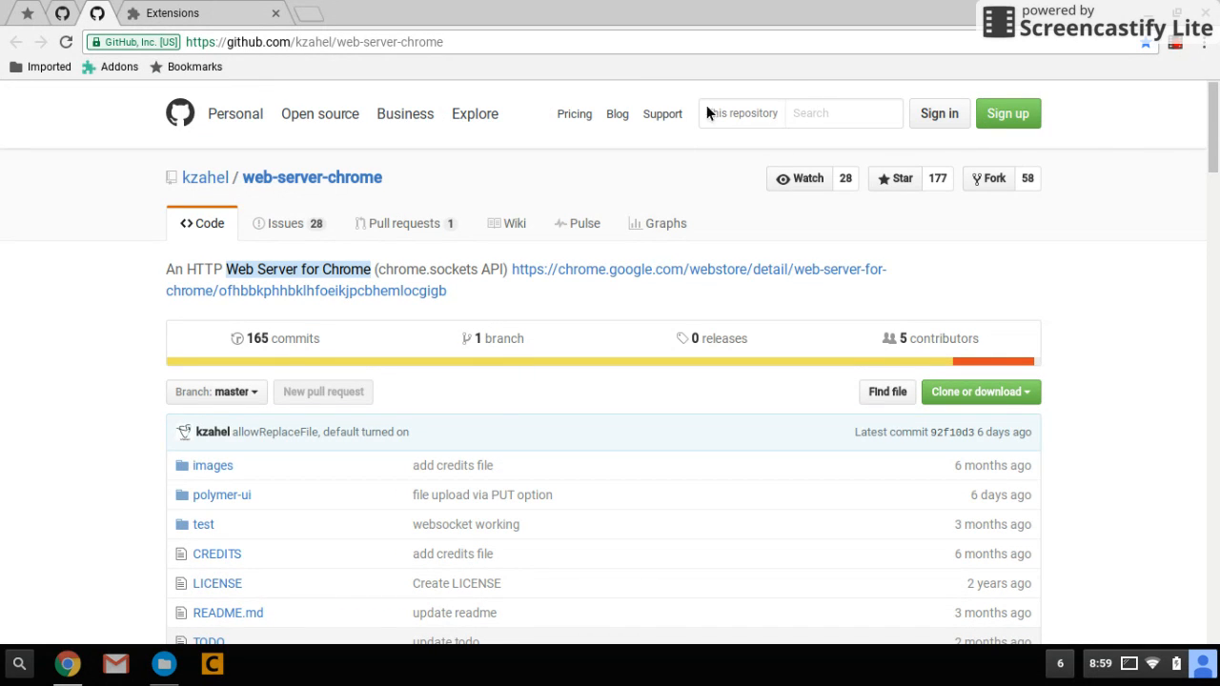
# Switch to the Files app and look at the archives jstorrent-fresh.zip and web-server-chrome-master.zip in Downloads
pyautogui.click(162, 667)
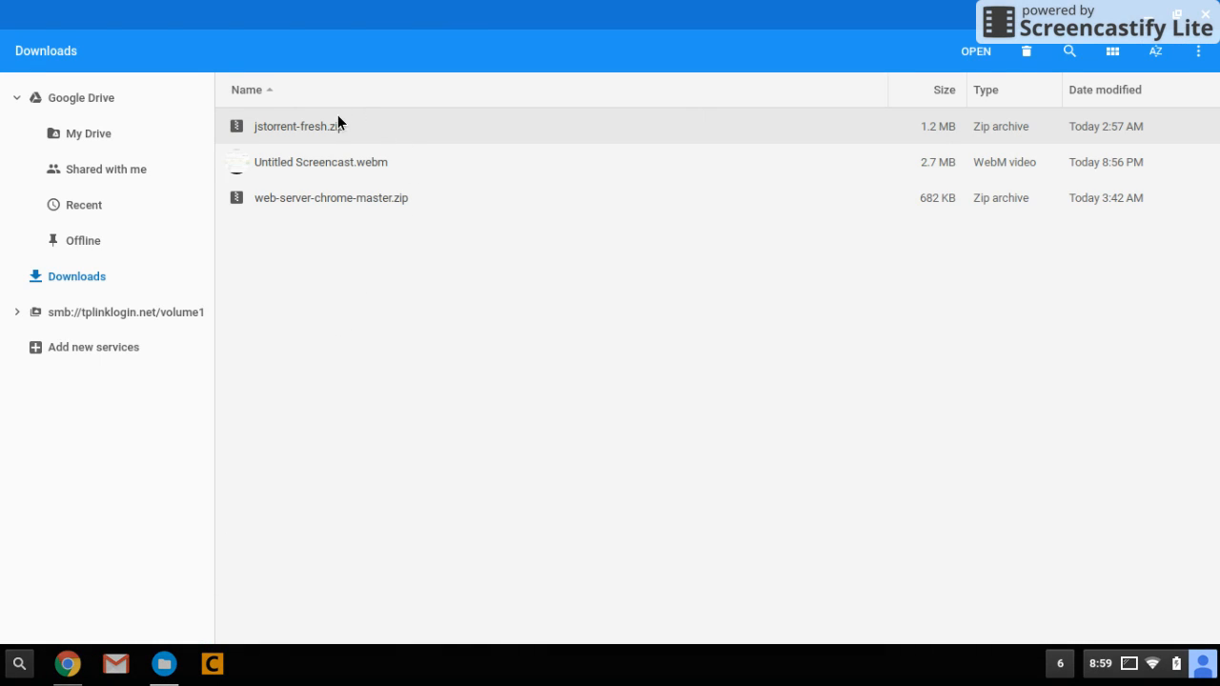
pyautogui.click(348, 201)
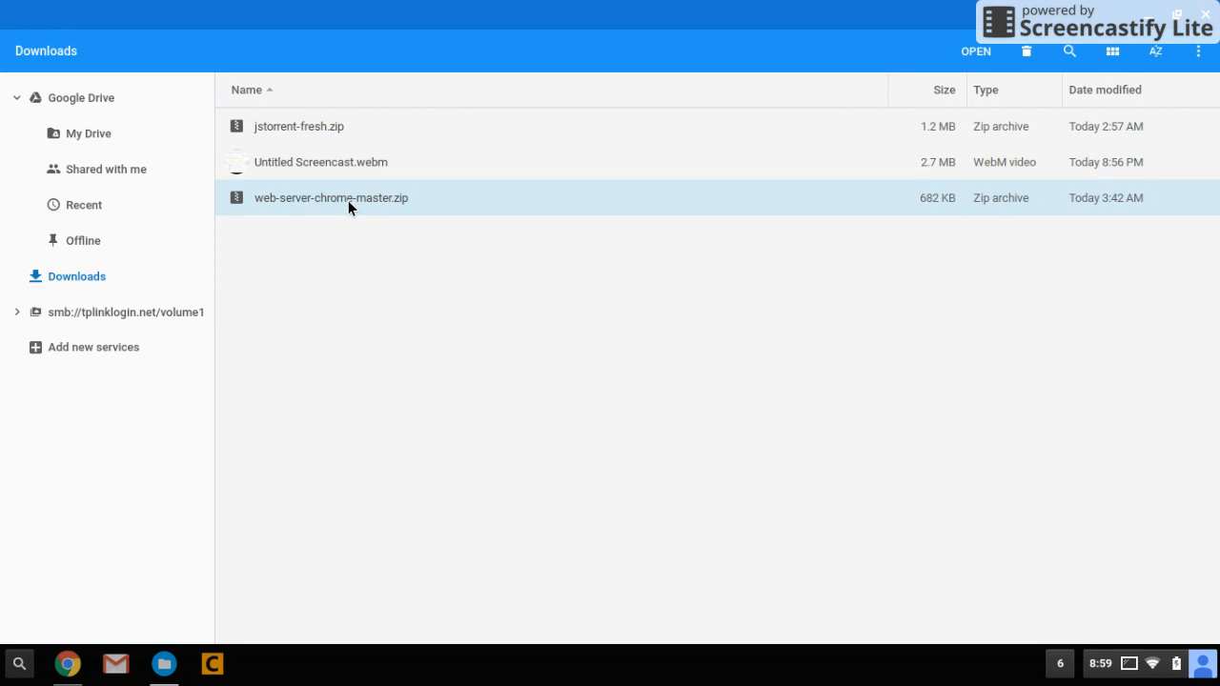
pyautogui.keyDown('ctrl'); pyautogui.click(317, 136); pyautogui.keyUp('ctrl')
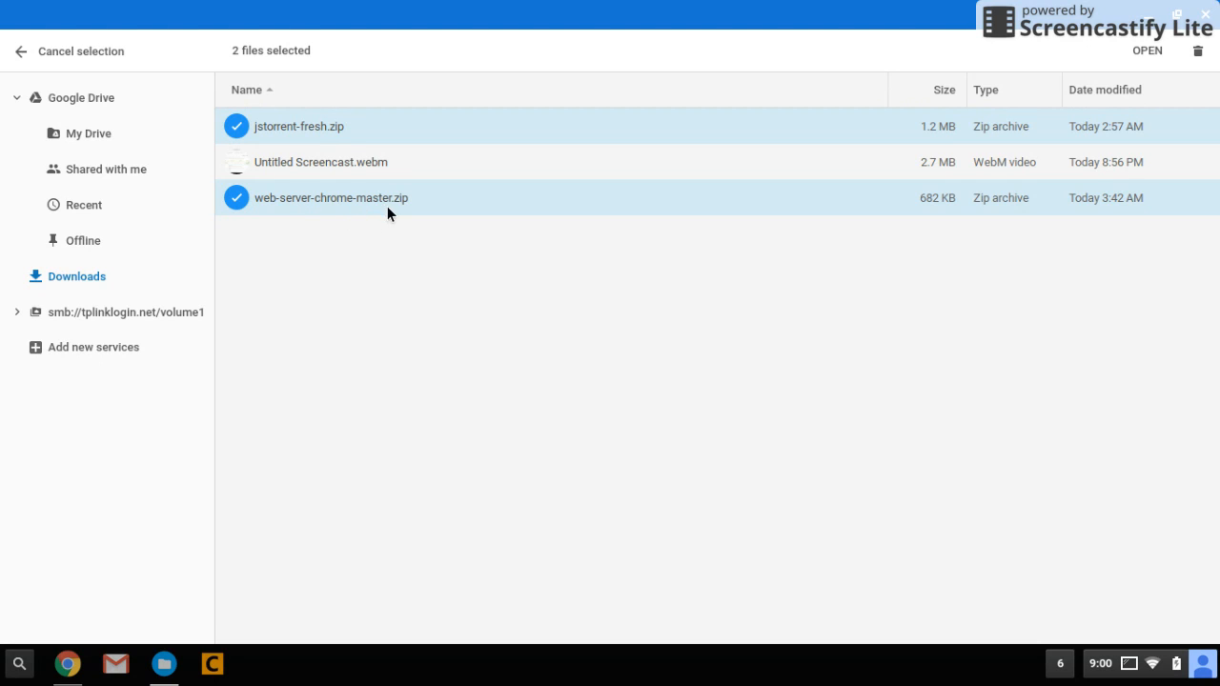
pyautogui.click(358, 326)
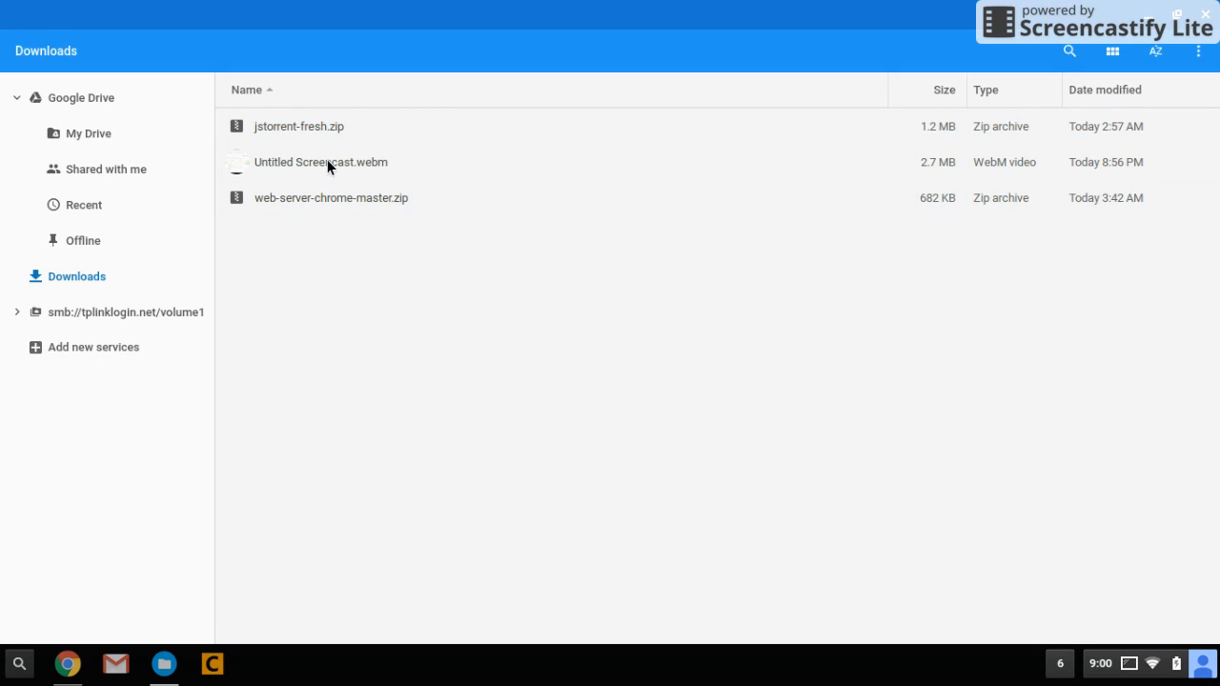
# Open the archives jstorrent-fresh.zip and web-server-chrome-master.zip from Downloads and dismiss the scanning notification
pyautogui.click(322, 129)
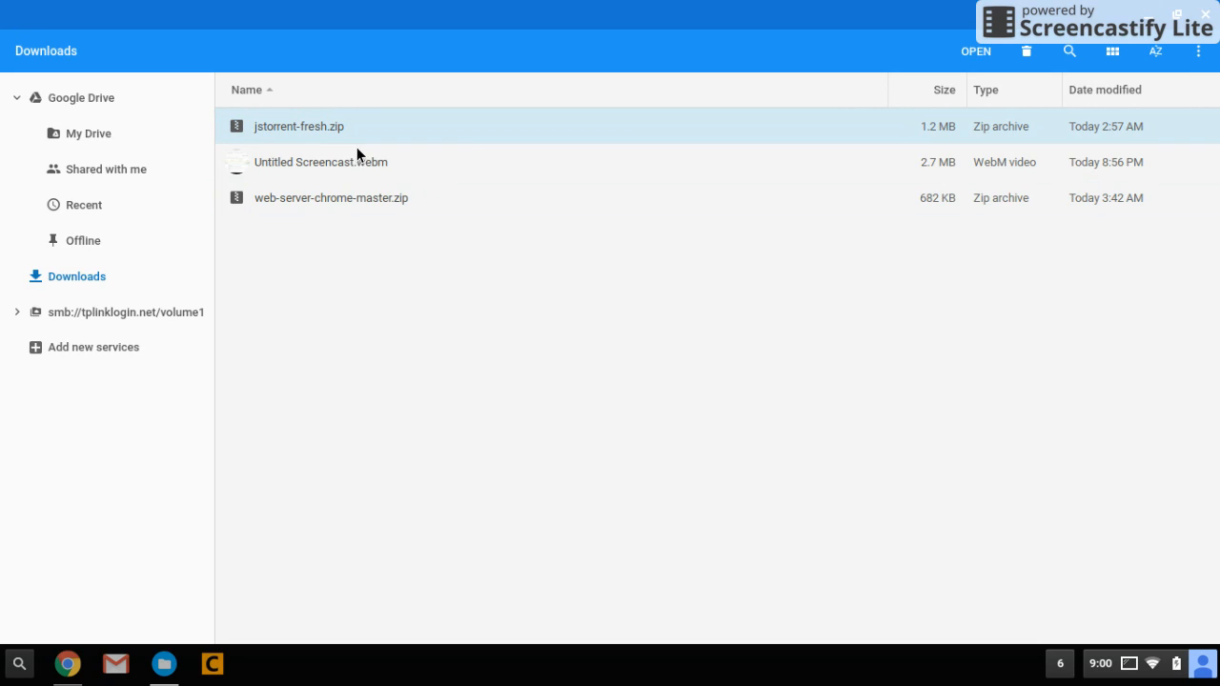
pyautogui.click(989, 59)
pyautogui.click(303, 200)
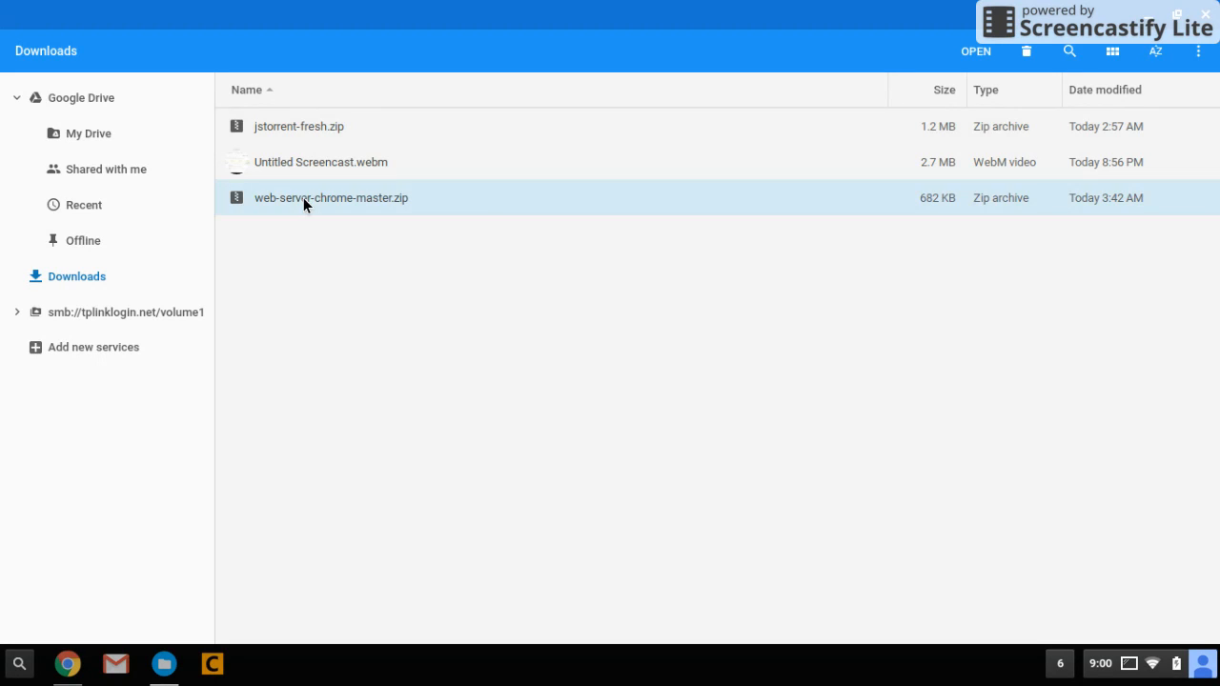
pyautogui.click(981, 55)
pyautogui.click(87, 282)
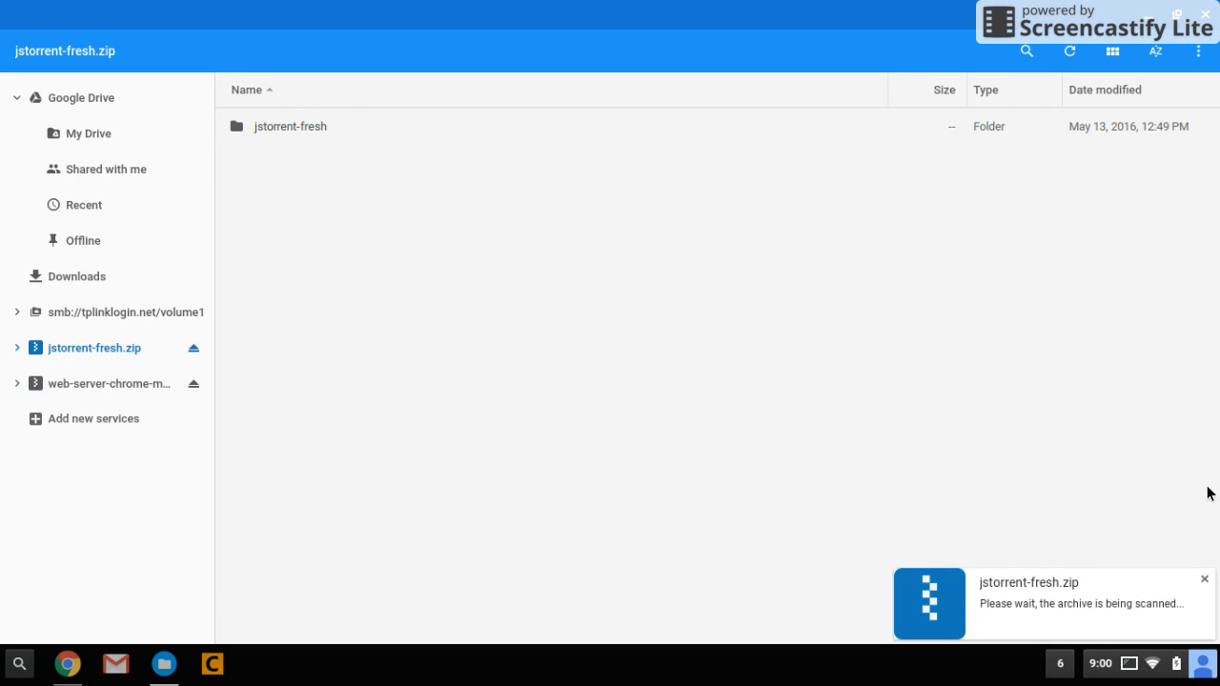
pyautogui.click(1205, 580)
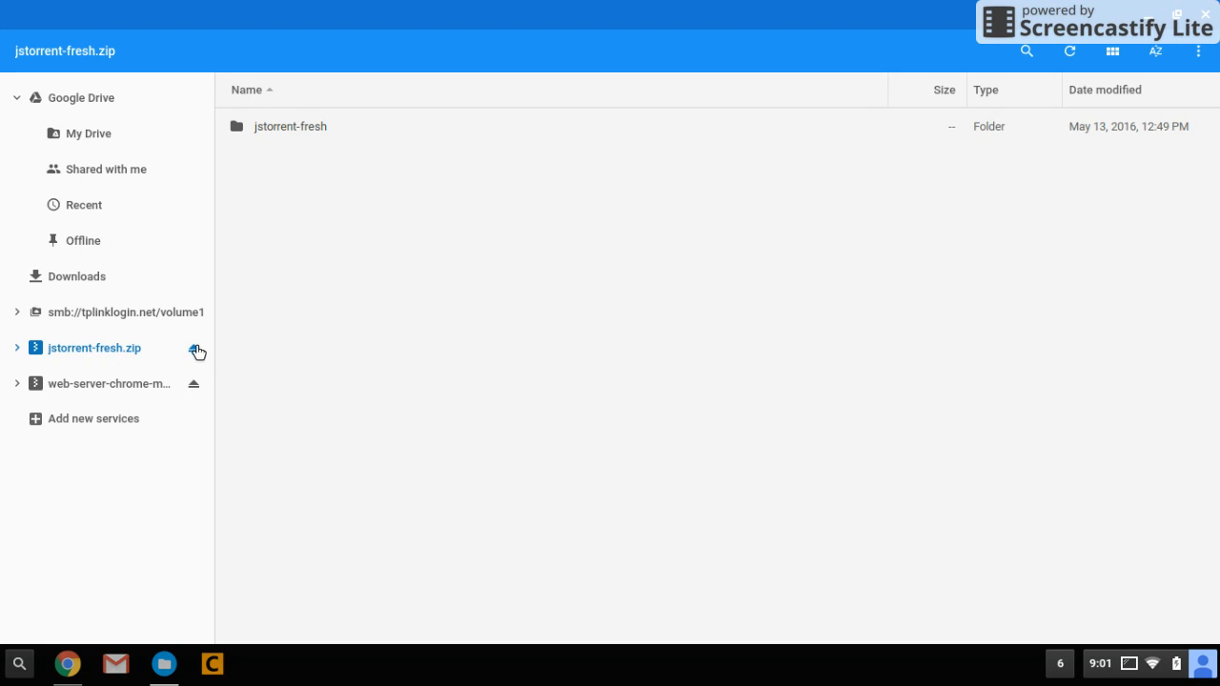
# Widen the folder tree and copy the web-server-chrome-master folder from its archive into Downloads
pyautogui.click(74, 392)
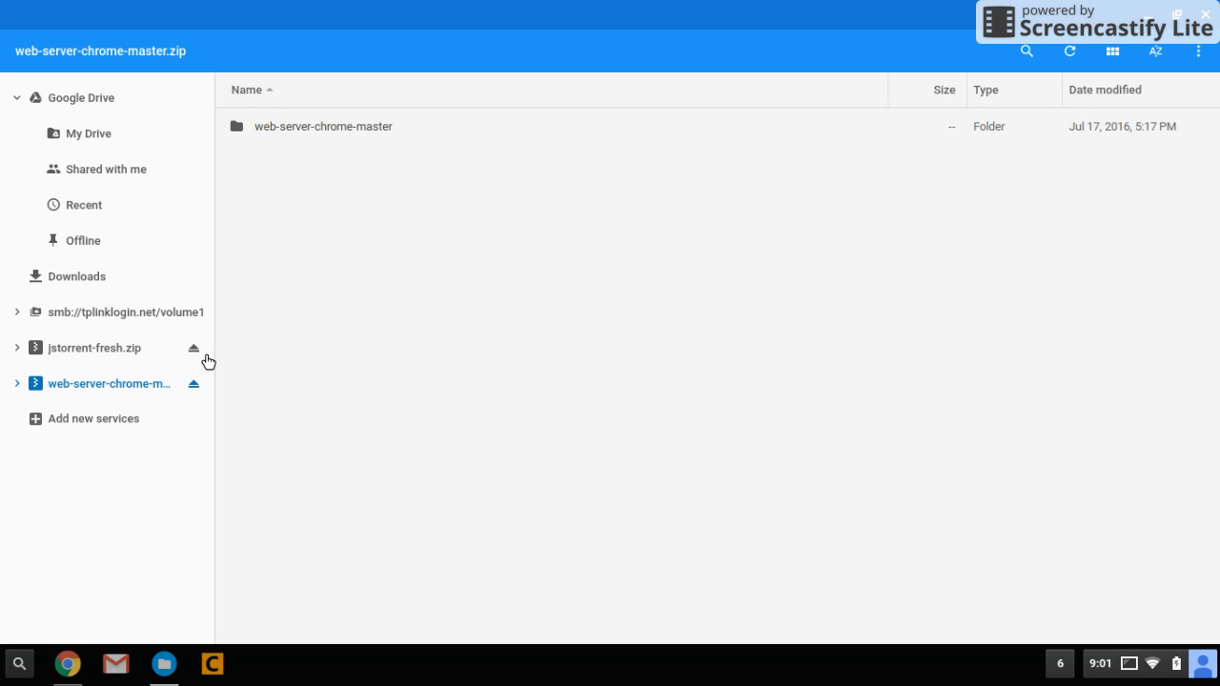
pyautogui.moveTo(232, 363); pyautogui.dragTo(332, 353)
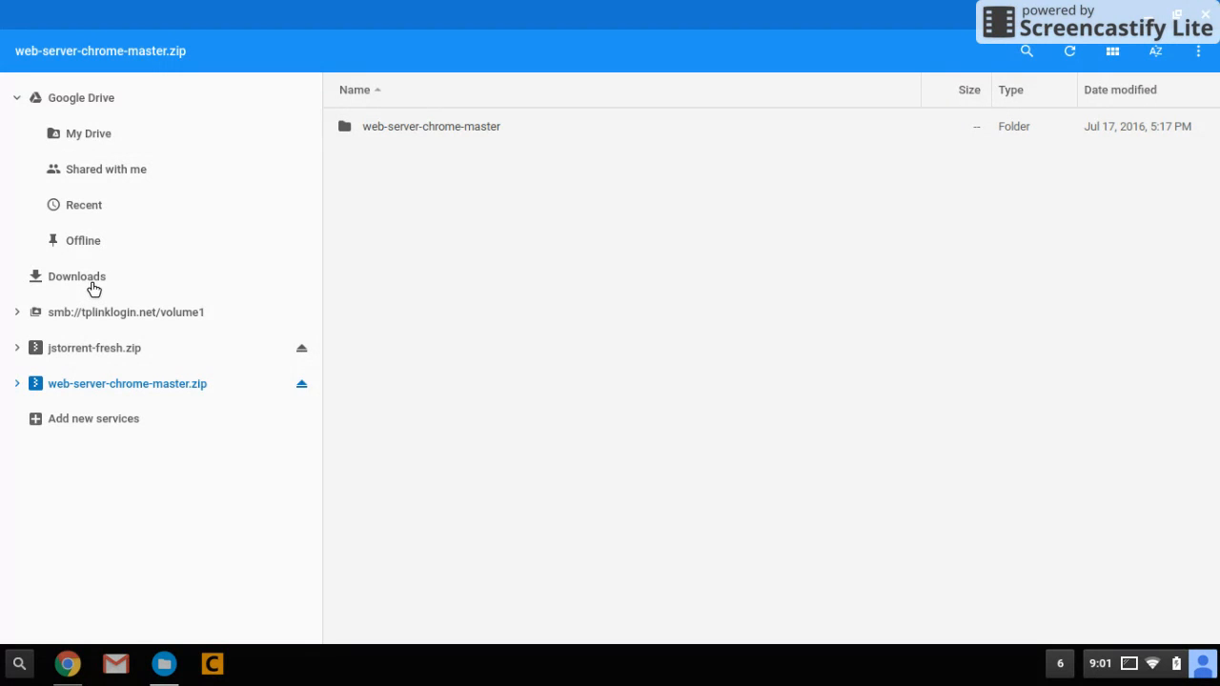
pyautogui.click(427, 129)
pyautogui.moveTo(425, 130); pyautogui.dragTo(102, 281)
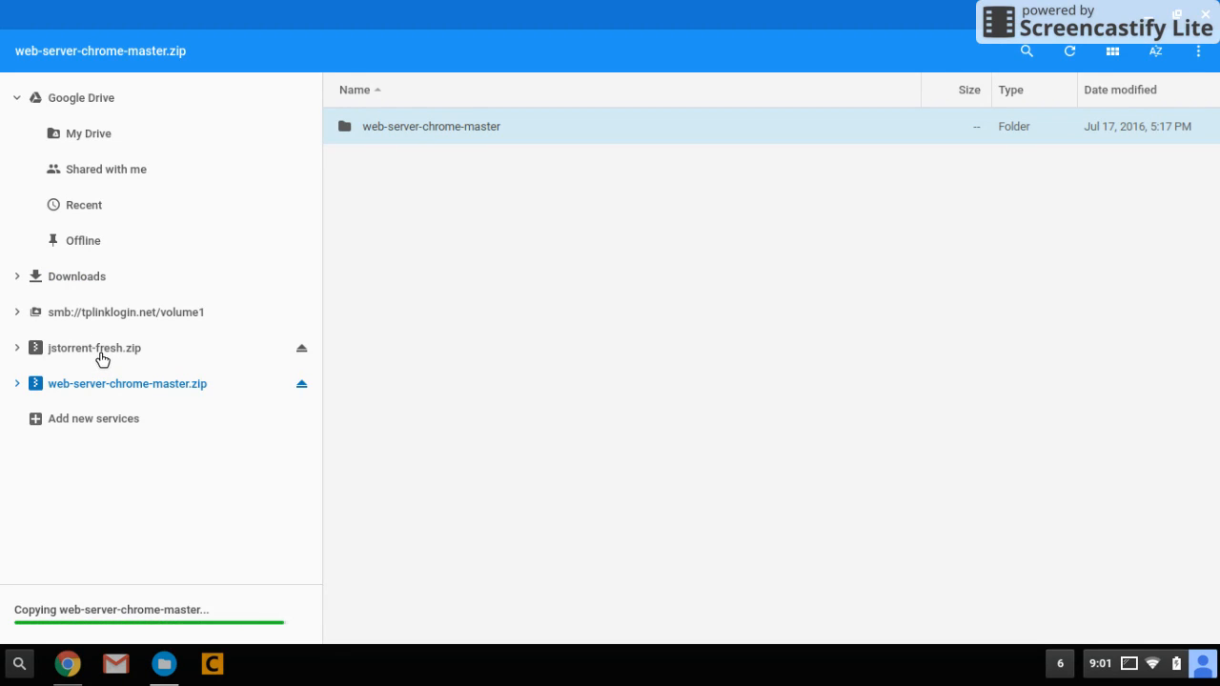
# Copy the jstorrent-fresh folder from its archive into Downloads and open Downloads
pyautogui.click(103, 359)
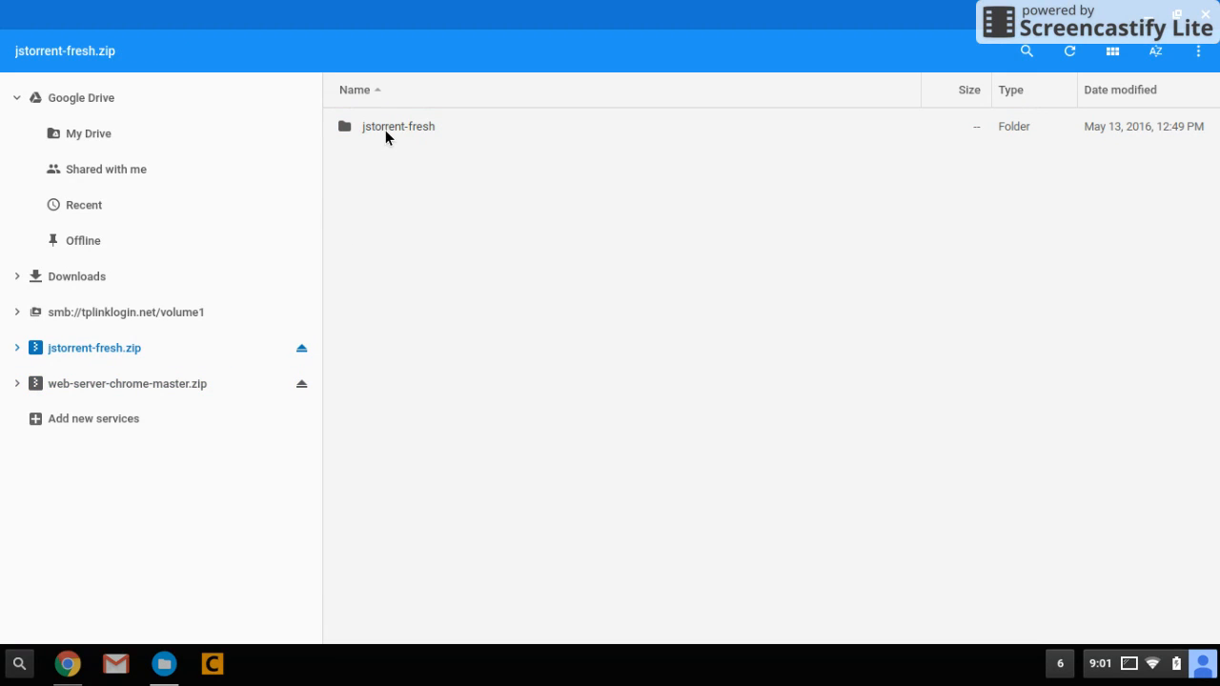
pyautogui.moveTo(385, 129); pyautogui.dragTo(105, 281)
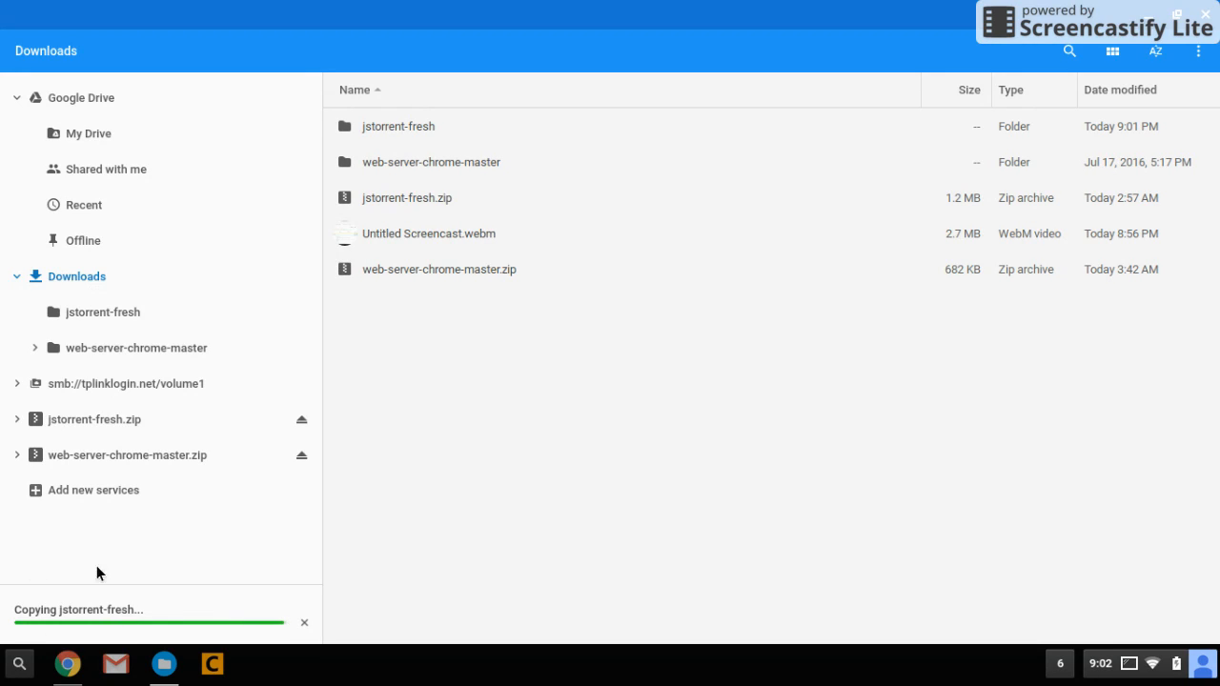
pyautogui.click(110, 286)
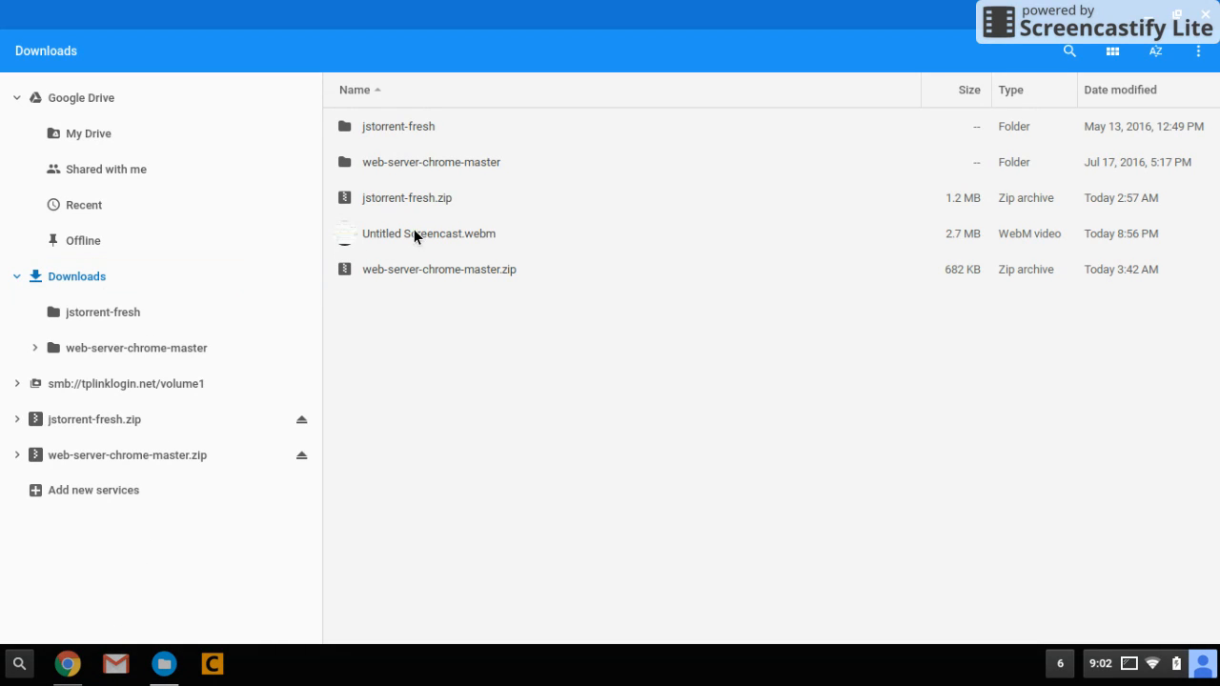
pyautogui.click(456, 270)
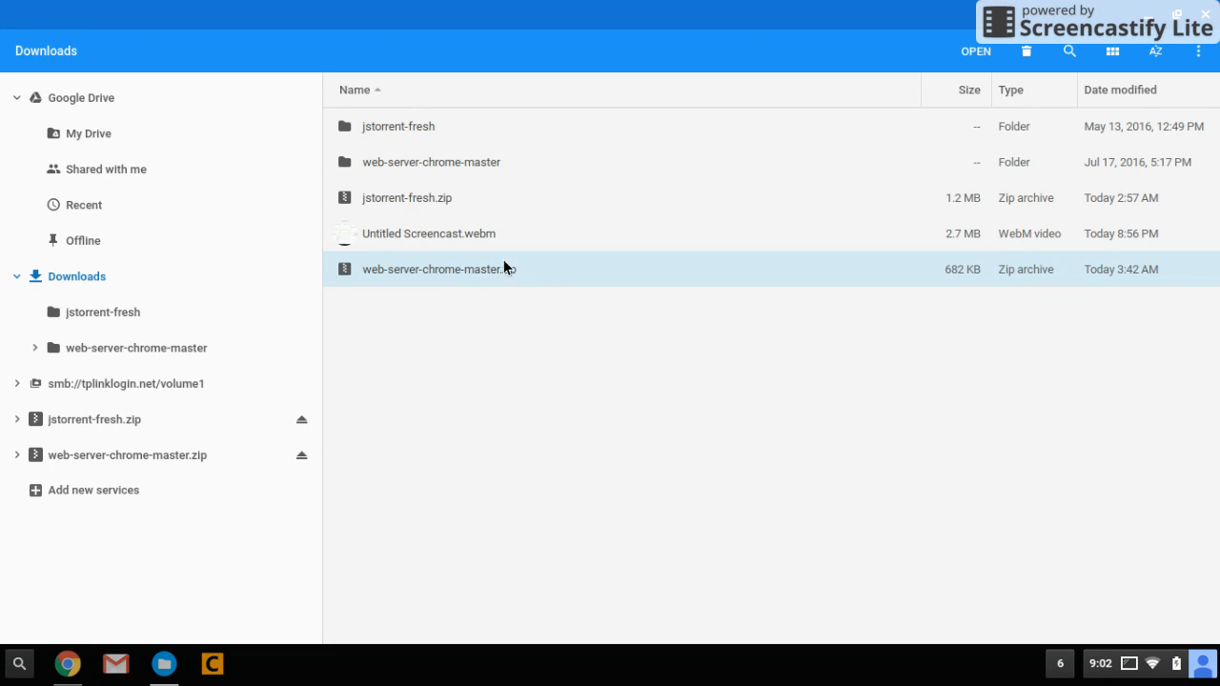
pyautogui.click(426, 200)
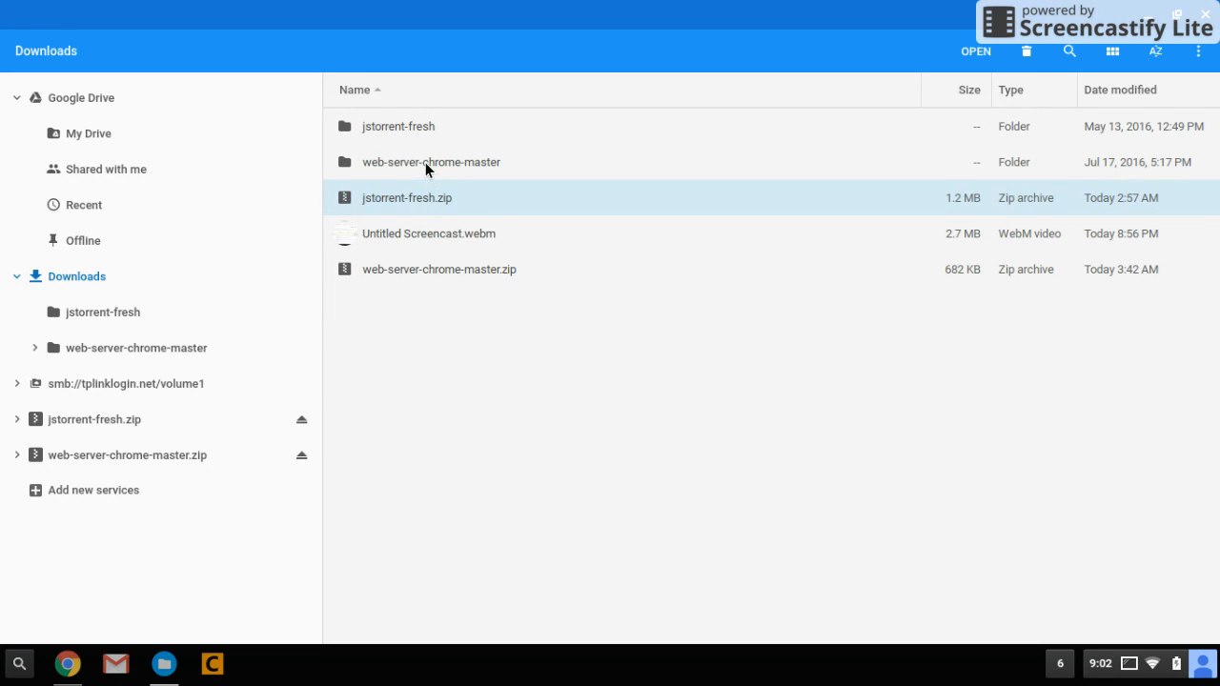
pyautogui.click(425, 162)
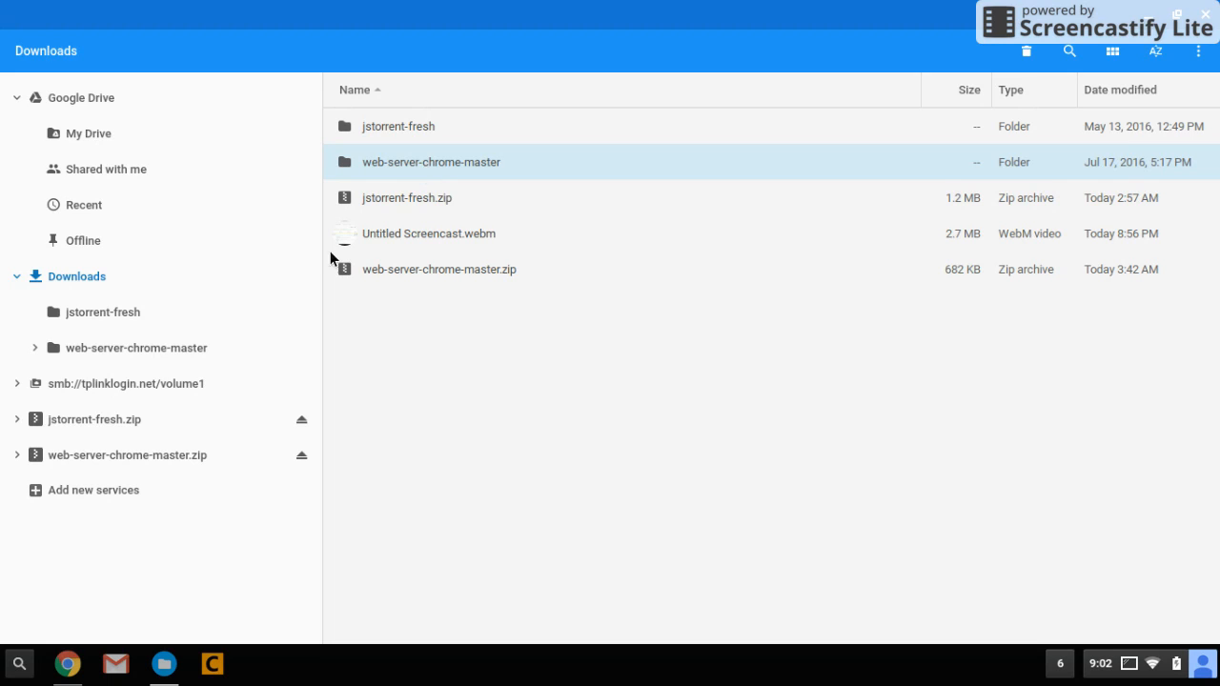
# Move the web-server-chrome-master folder from Downloads into the js folder of jstorrent-fresh and open it there
pyautogui.click(81, 317)
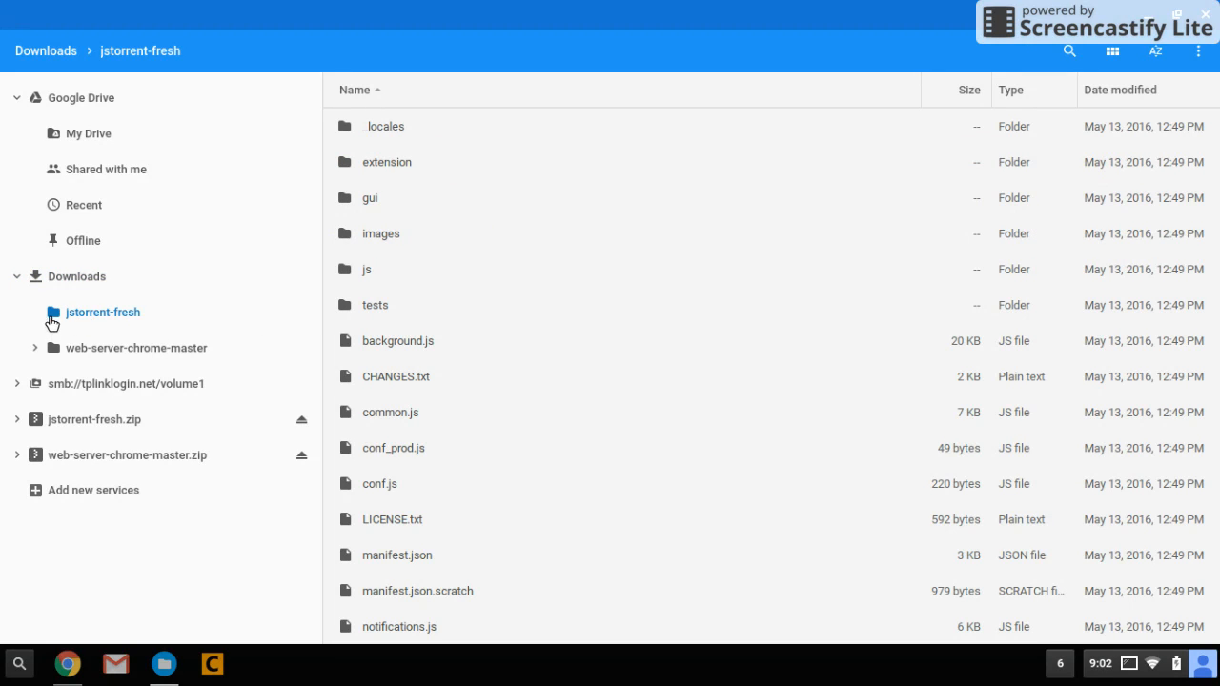
pyautogui.doubleClick(371, 275)
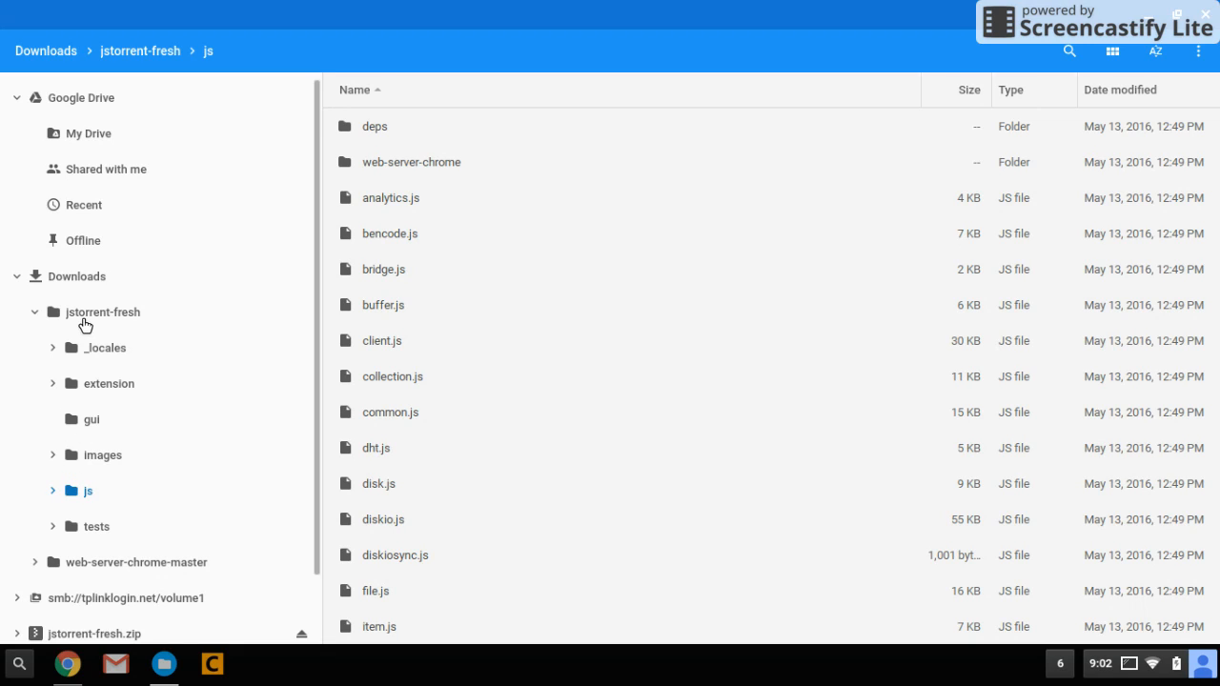
pyautogui.click(66, 492)
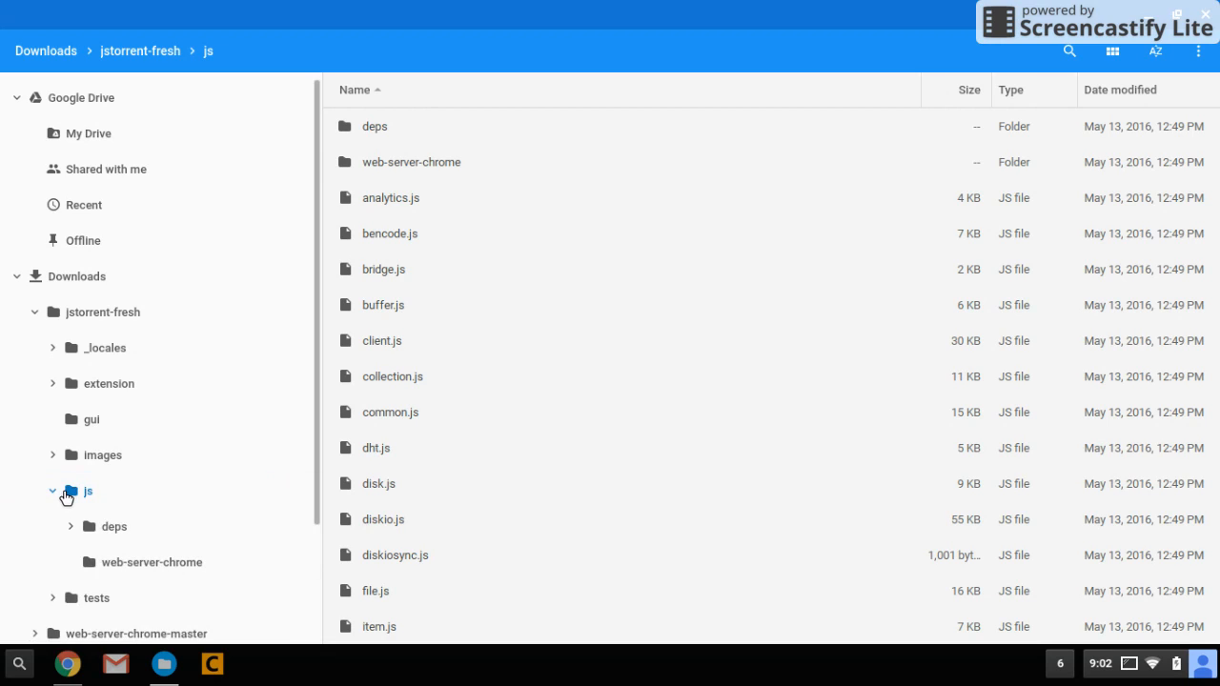
pyautogui.click(104, 278)
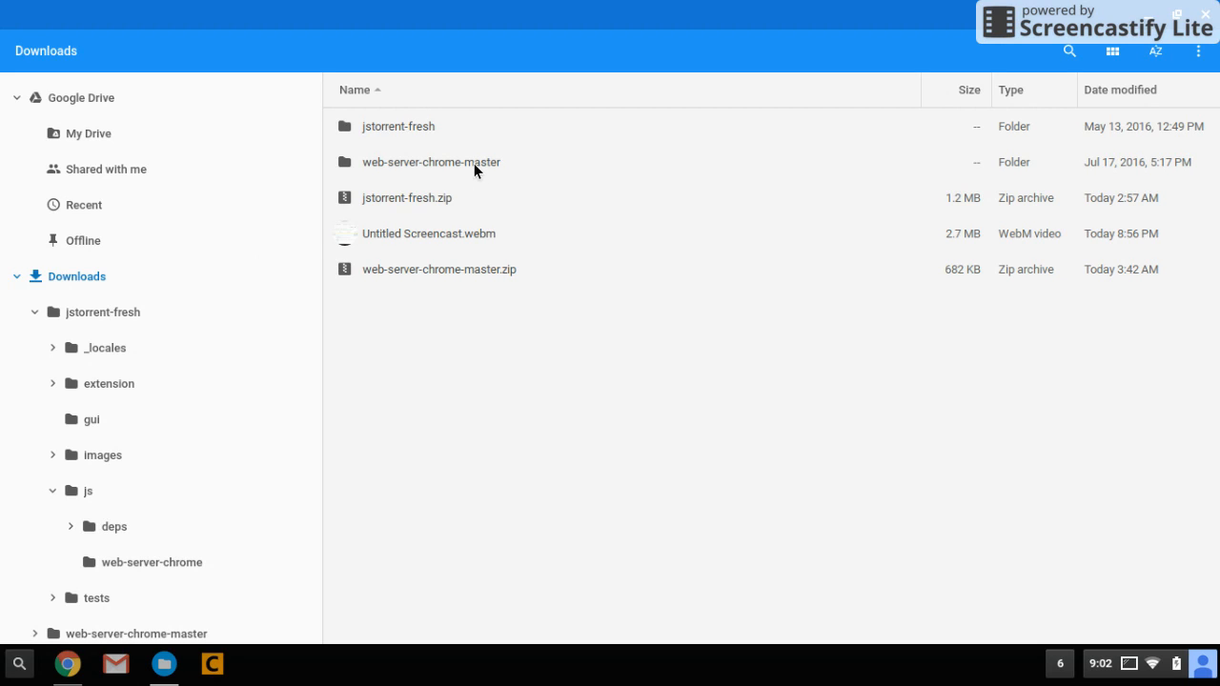
pyautogui.moveTo(474, 162); pyautogui.dragTo(101, 500)
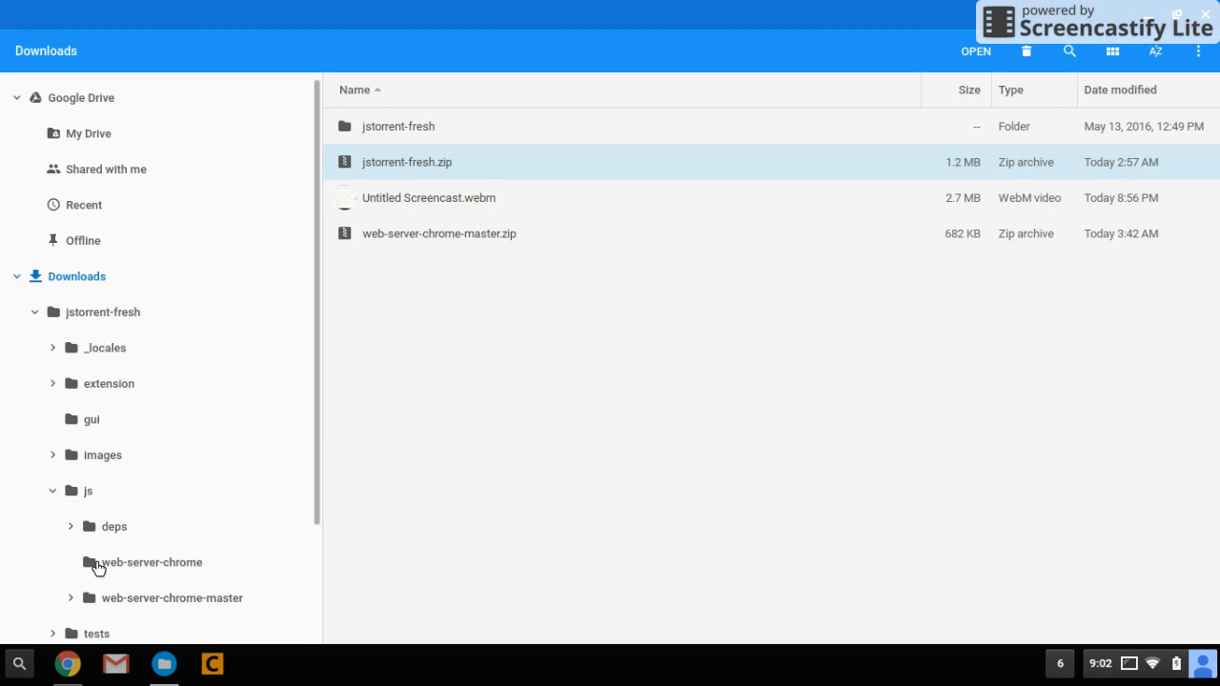
pyautogui.click(165, 606)
pyautogui.scroll(-2, 300, 502)
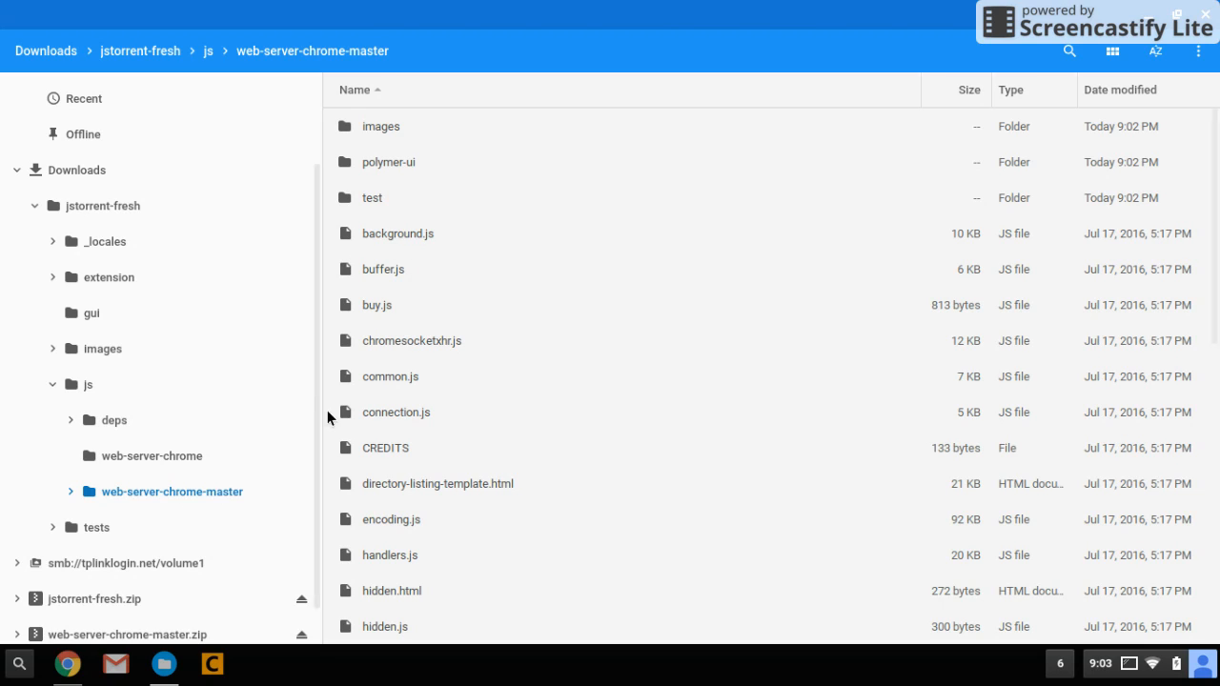
# Delete the empty web-server-chrome folder from the js folder of jstorrent-fresh
pyautogui.click(168, 465)
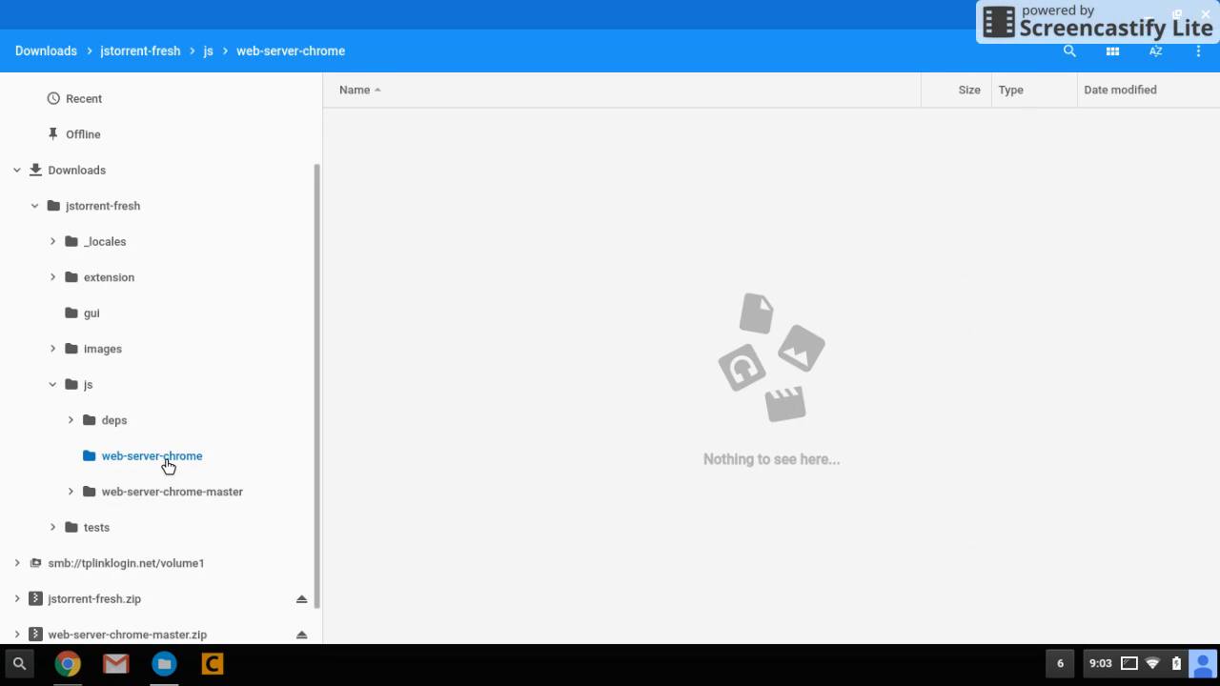
pyautogui.rightClick(168, 465)
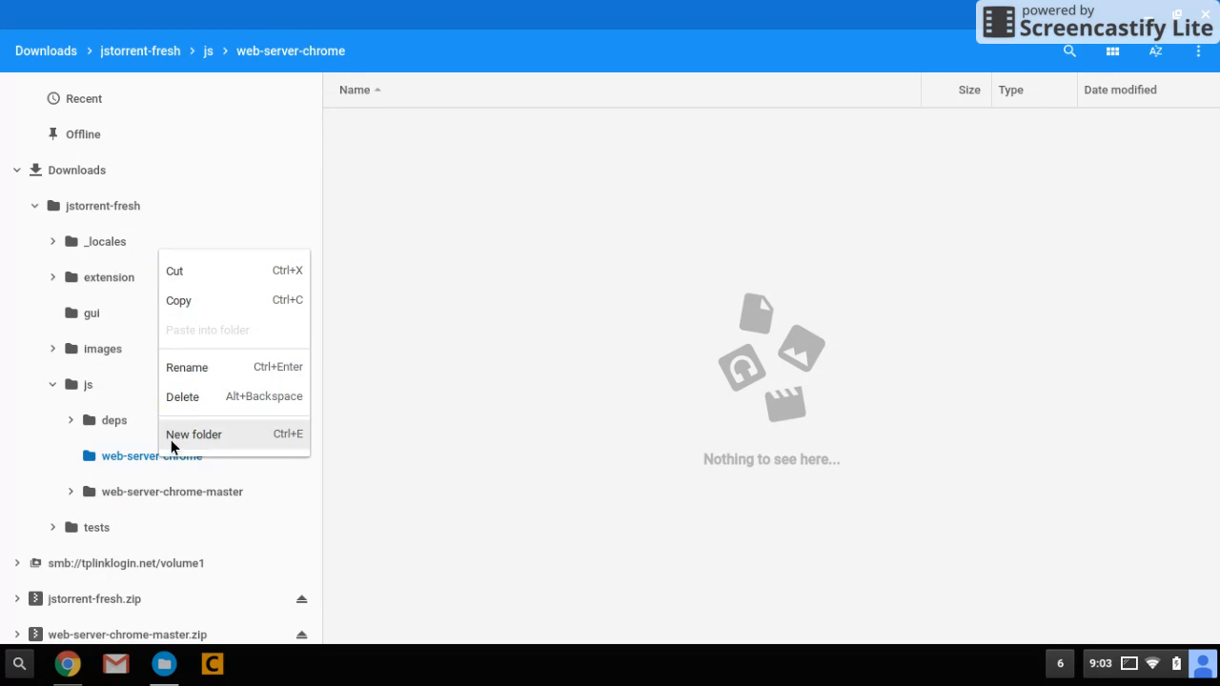
pyautogui.click(189, 401)
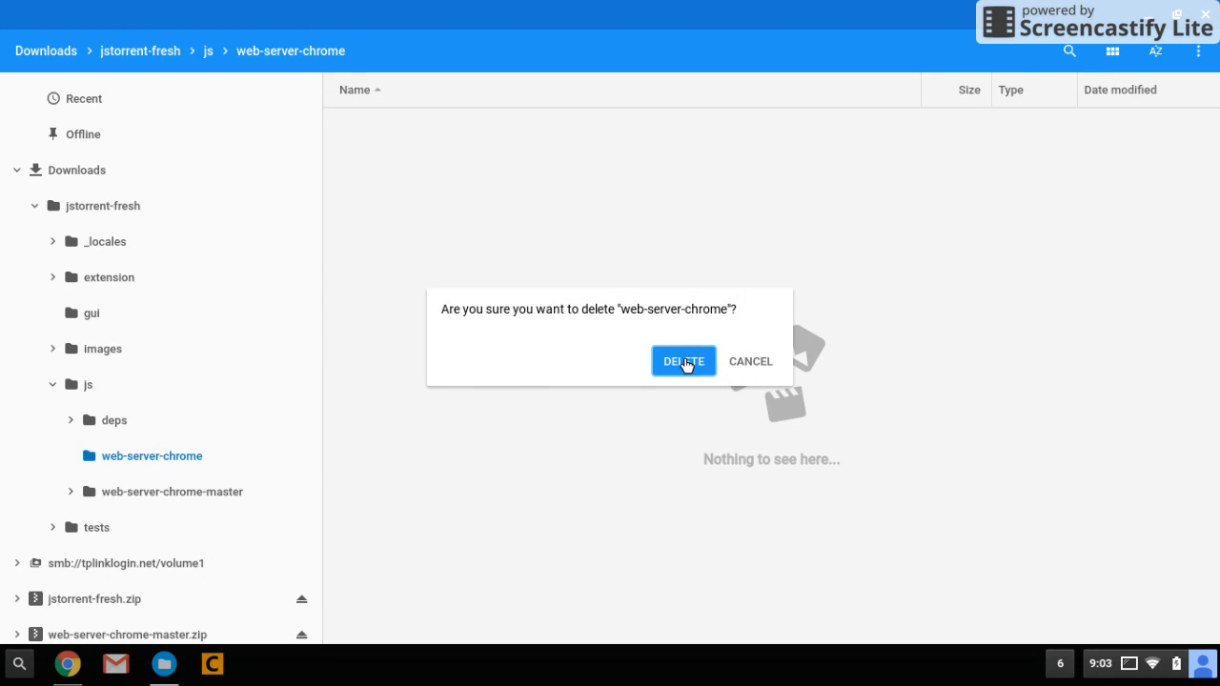
pyautogui.click(682, 361)
# Rename the web-server-chrome-master folder inside js as web-server-chrome
pyautogui.click(88, 391)
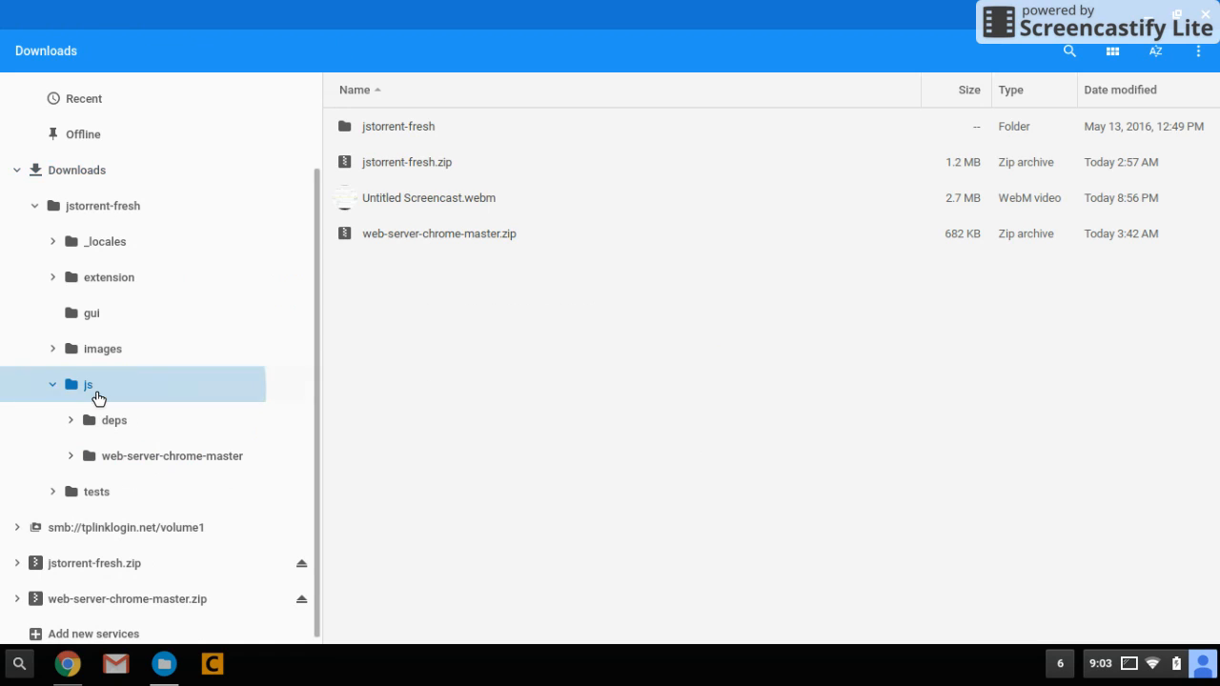
pyautogui.click(469, 170)
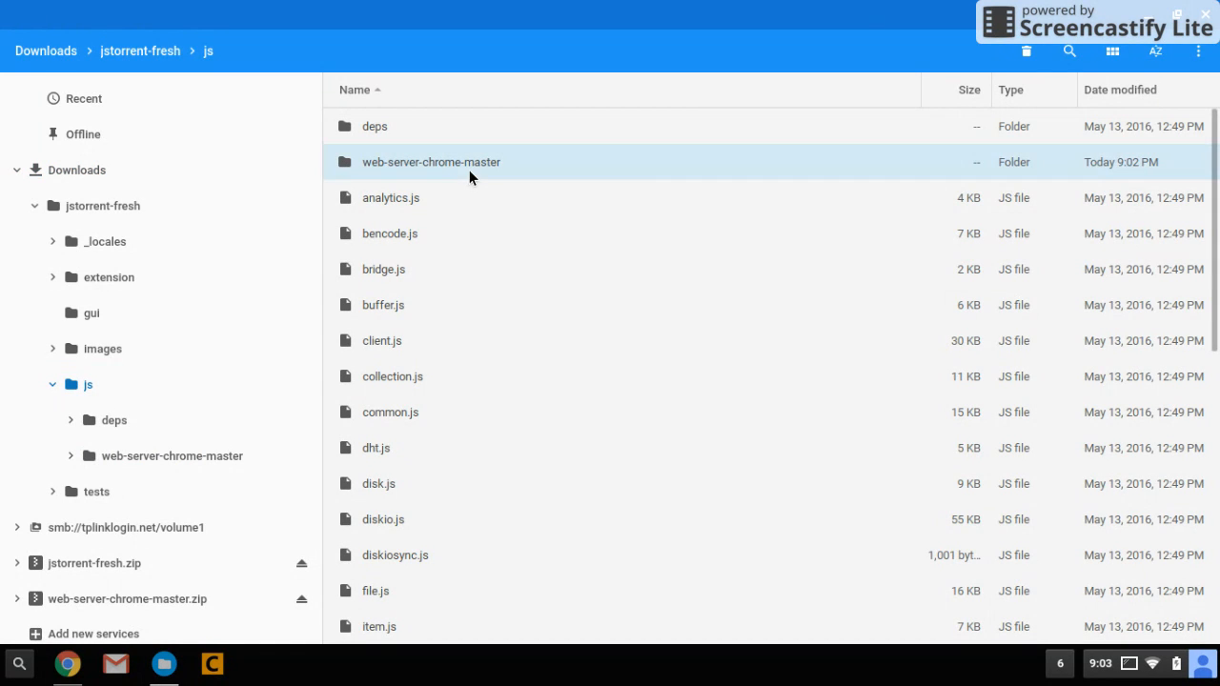
pyautogui.rightClick(470, 167)
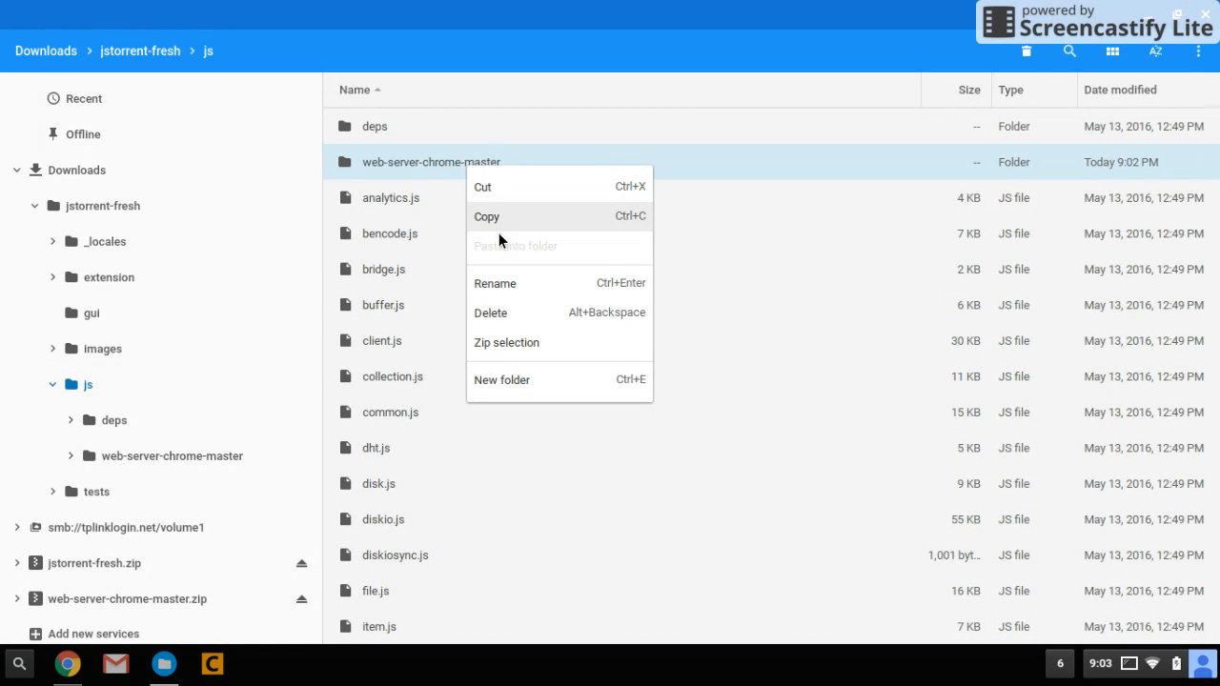
pyautogui.click(496, 283)
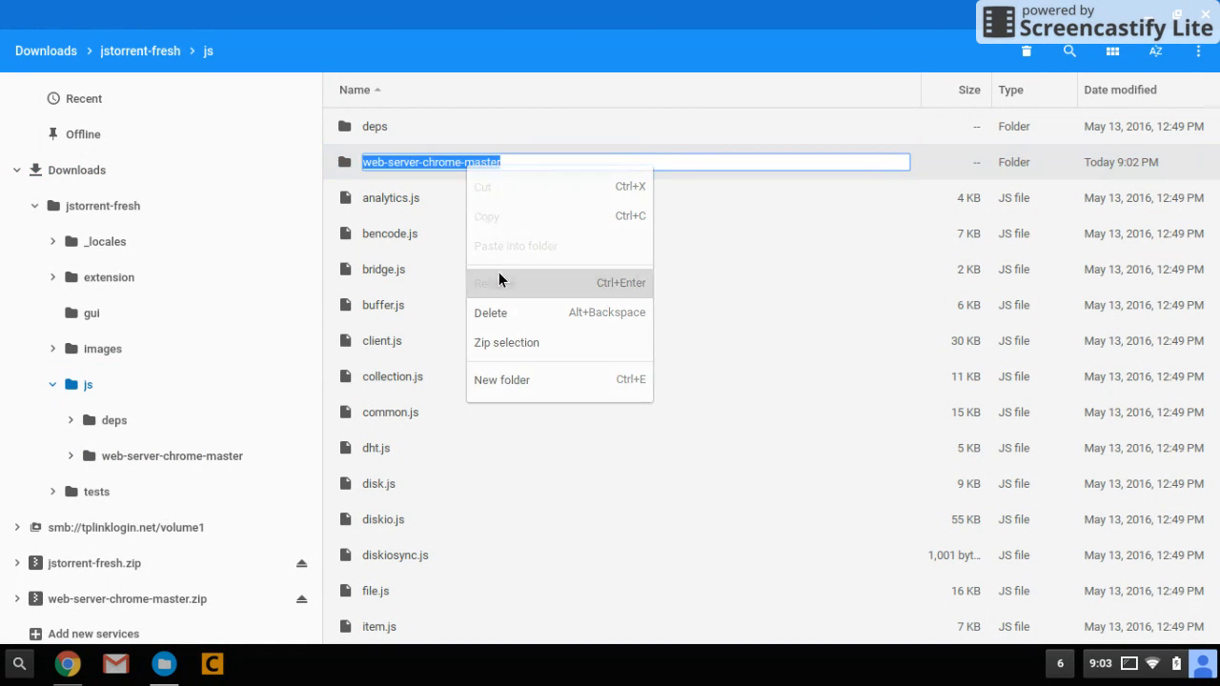
pyautogui.click(536, 167)
pyautogui.press('BackSpace')
pyautogui.press('BackSpace')
pyautogui.press('BackSpace')
pyautogui.press('BackSpace')
pyautogui.press('BackSpace')
pyautogui.press('BackSpace')
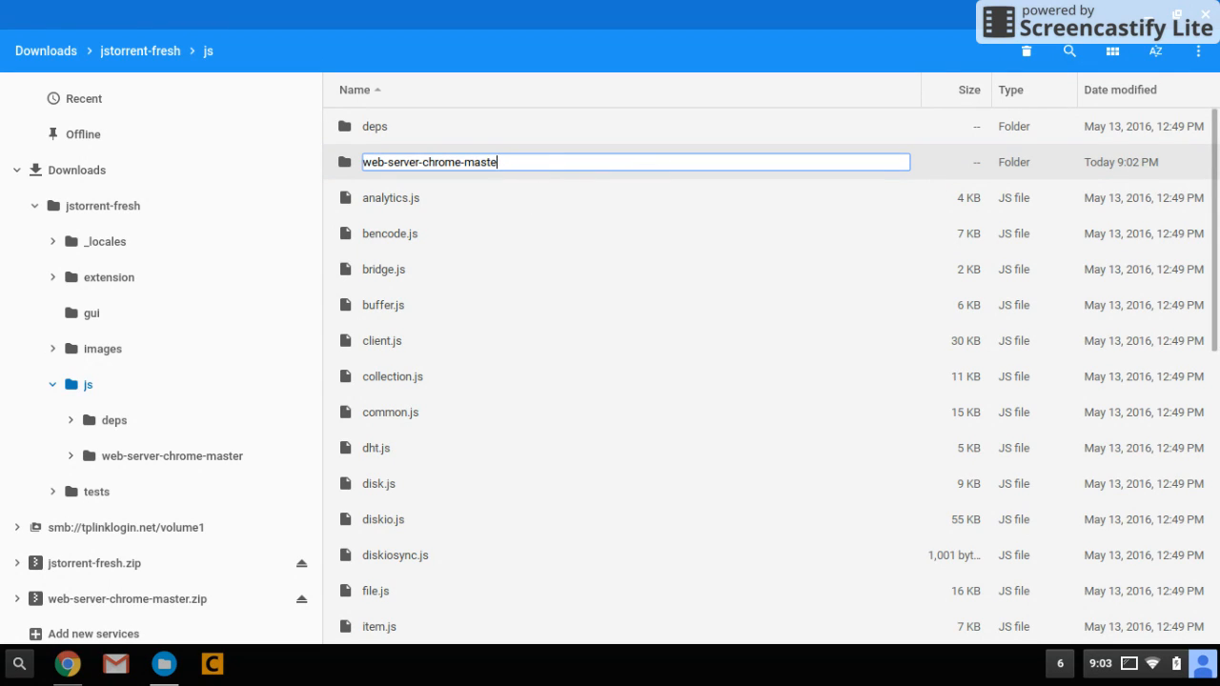
pyautogui.press('BackSpace')
pyautogui.press('Return')
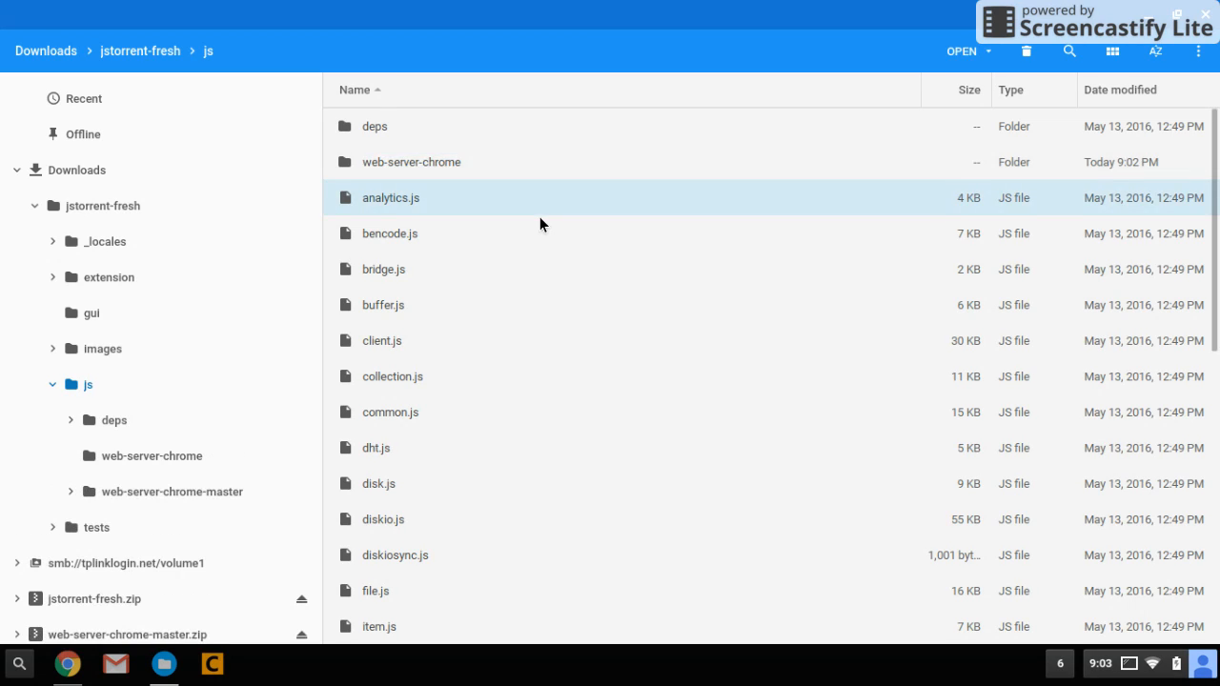
# Open the jstorrent-fresh folder in Downloads and switch to Chrome's Extensions page
pyautogui.click(99, 182)
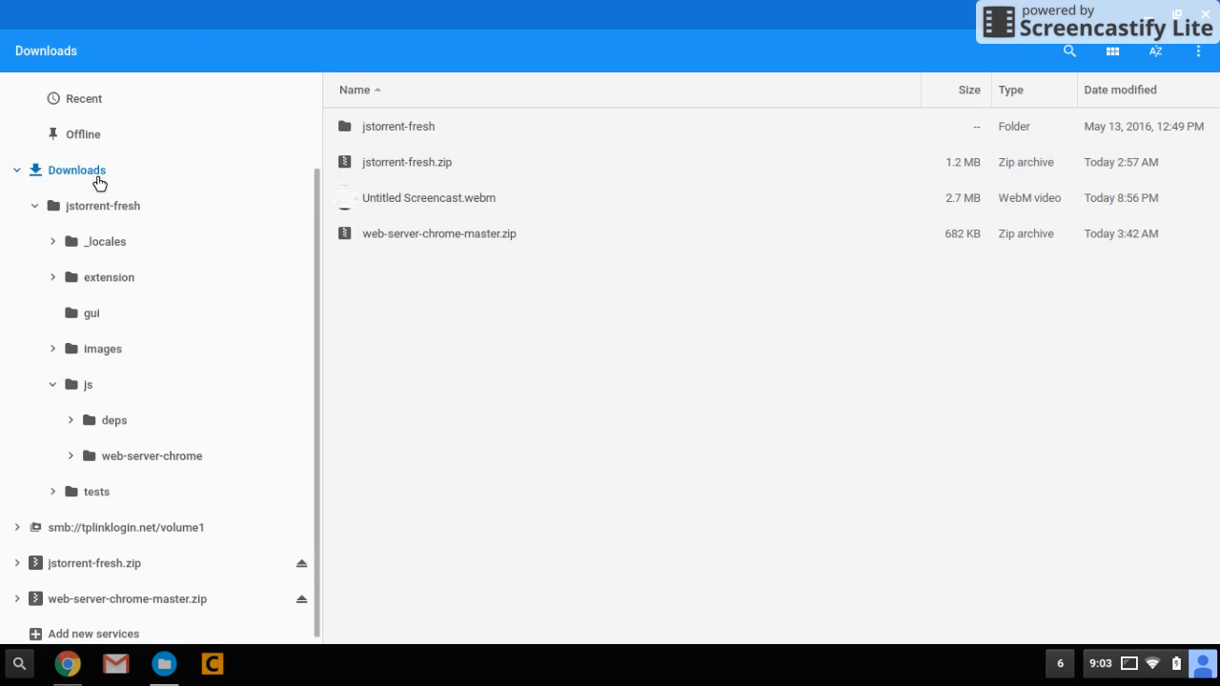
pyautogui.click(106, 212)
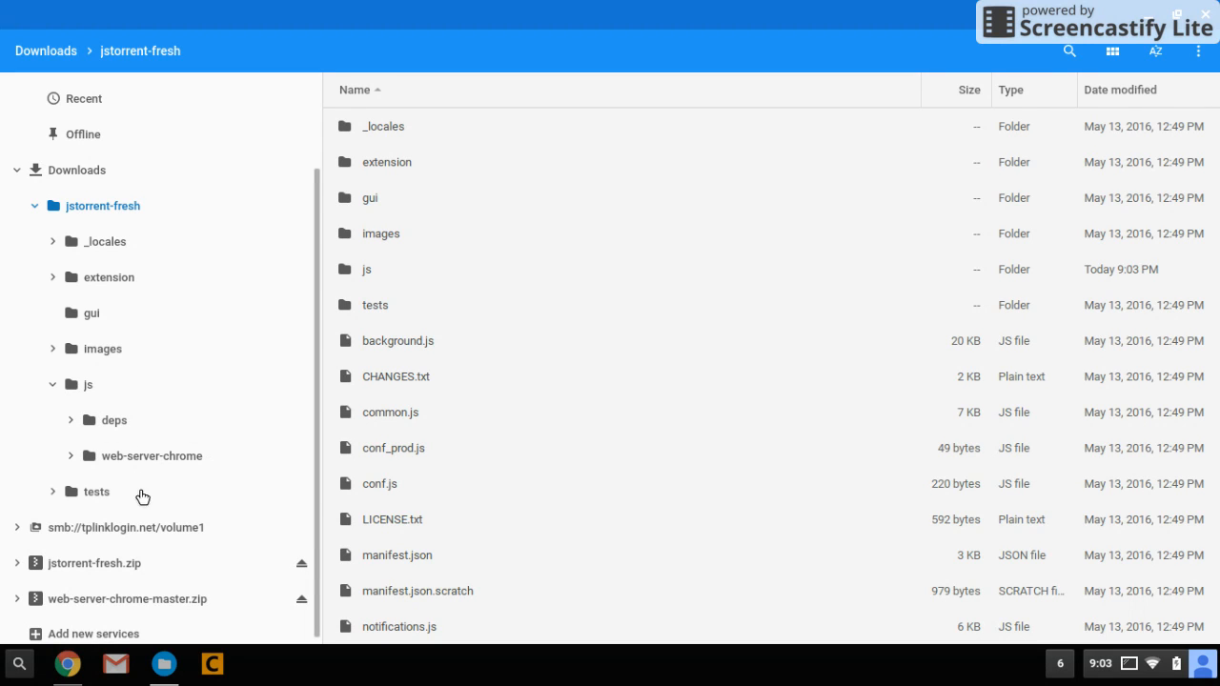
pyautogui.click(1149, 16)
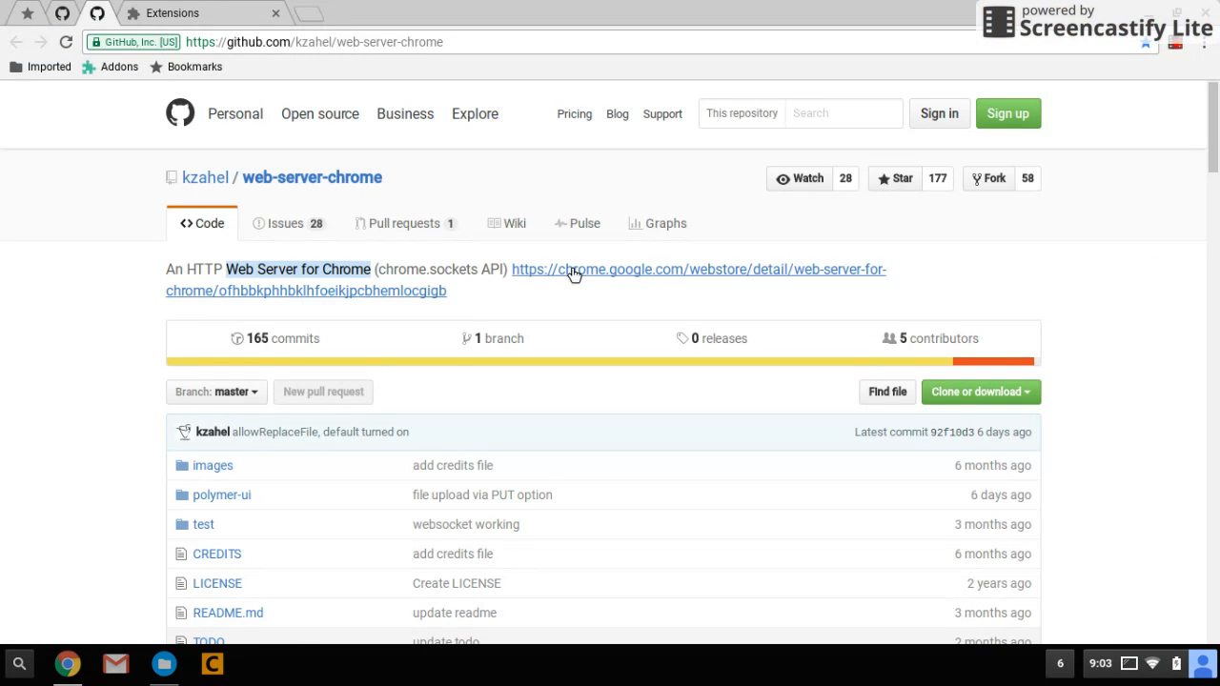
pyautogui.click(214, 21)
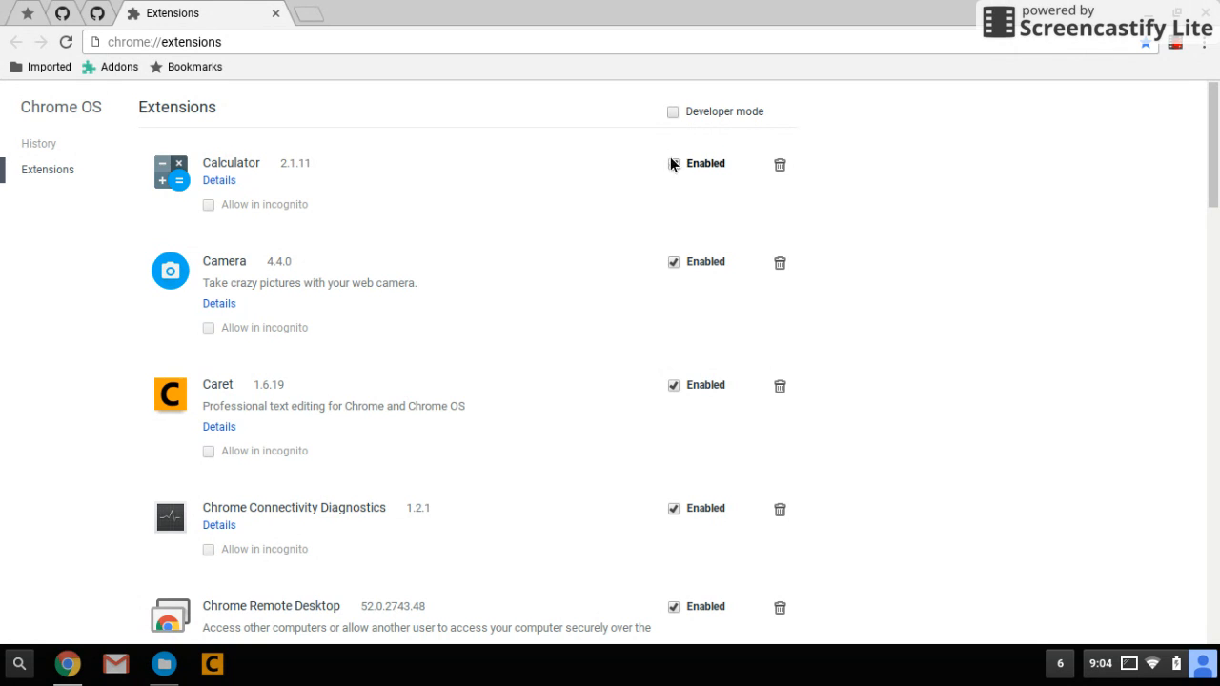
# Enable Developer mode and load the jstorrent-fresh folder from Downloads as an unpacked extension
pyautogui.click(673, 112)
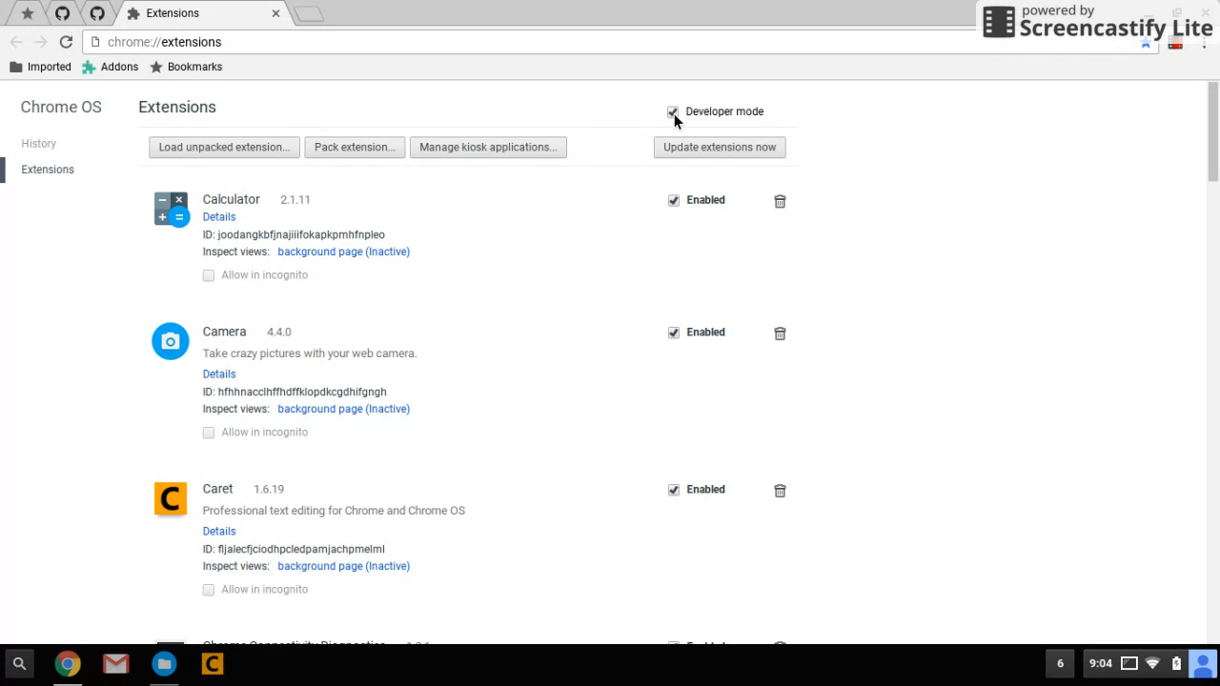
pyautogui.click(231, 150)
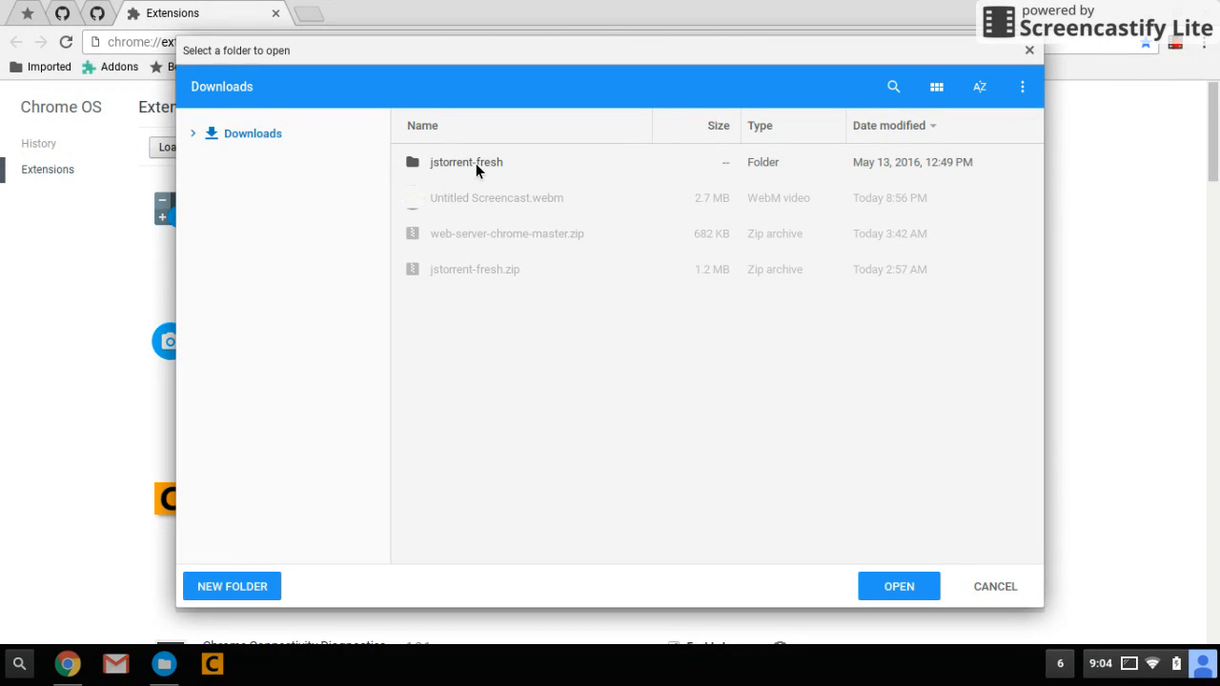
pyautogui.click(476, 168)
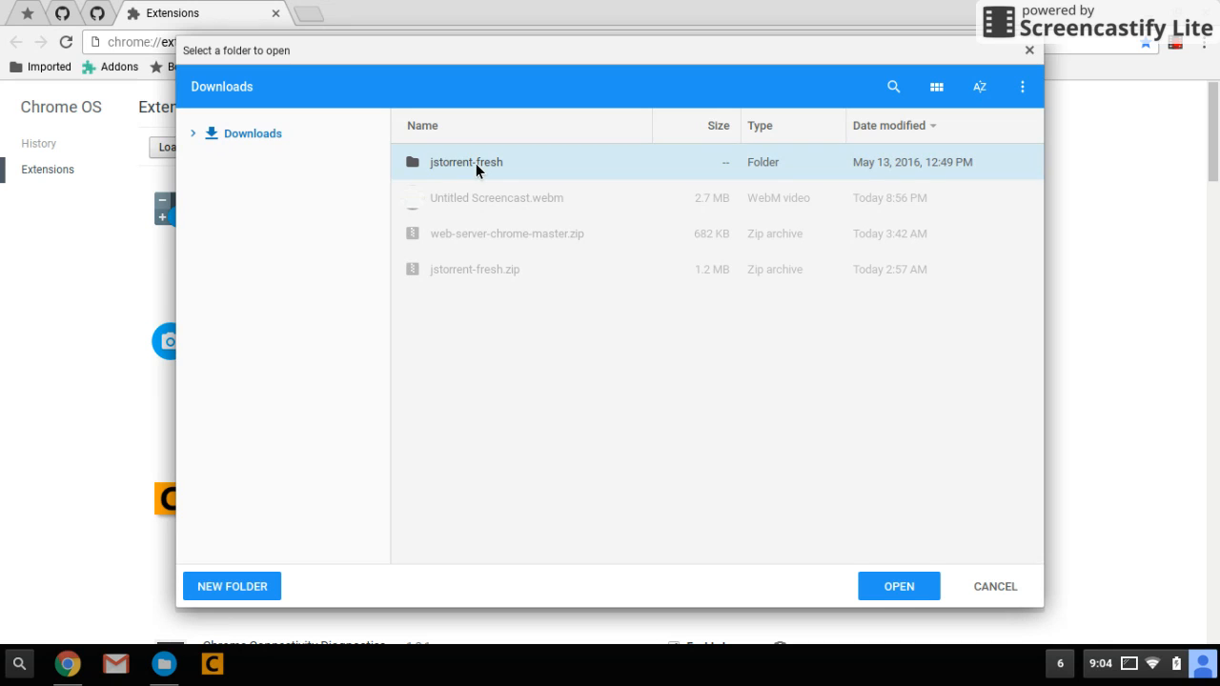
pyautogui.click(895, 590)
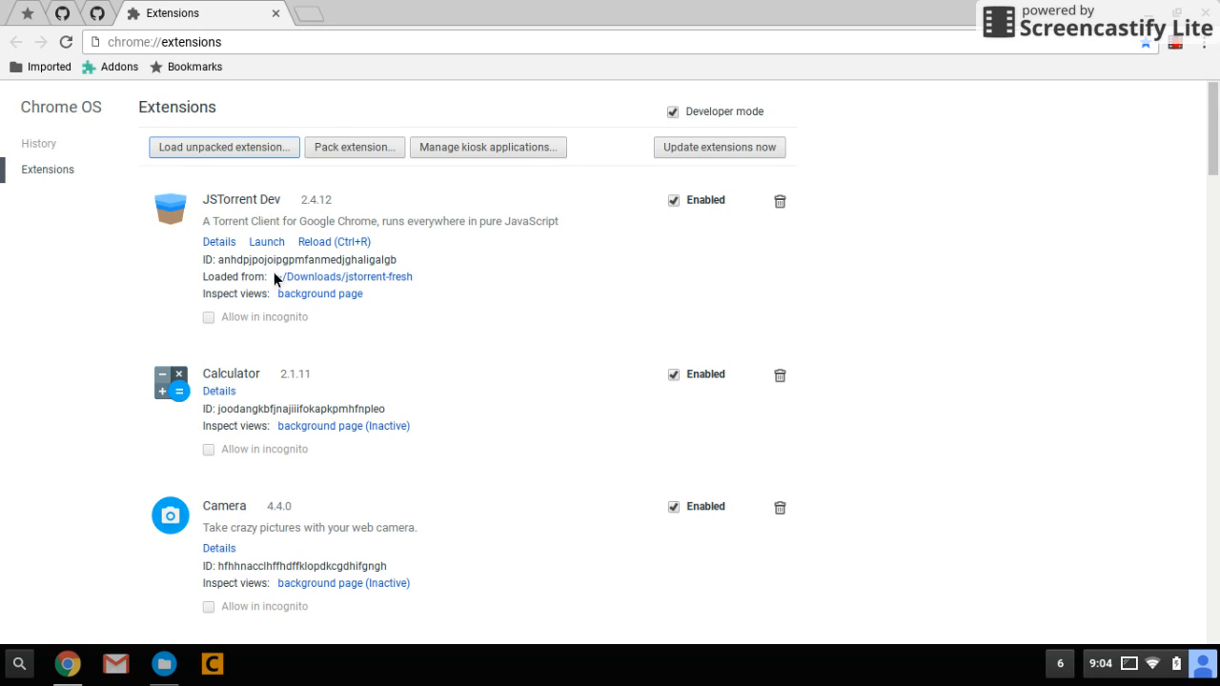
# Reload the JSTorrent Dev extension and update all extensions
pyautogui.click(350, 249)
pyautogui.click(353, 251)
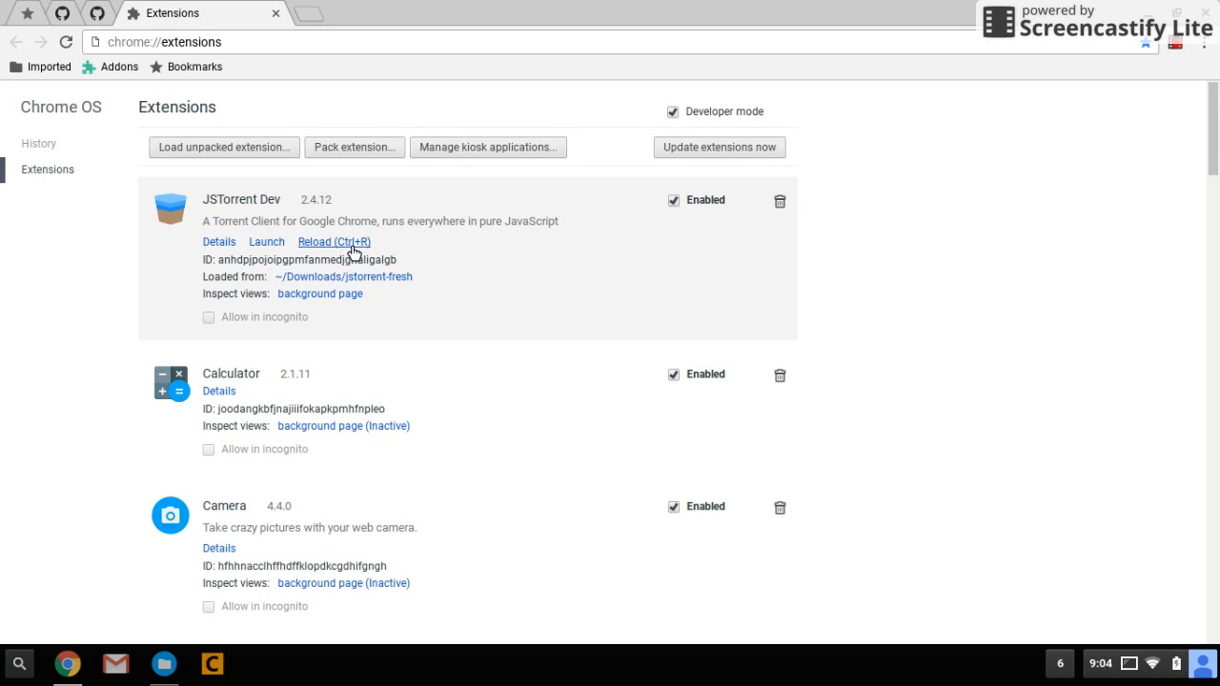
pyautogui.click(727, 147)
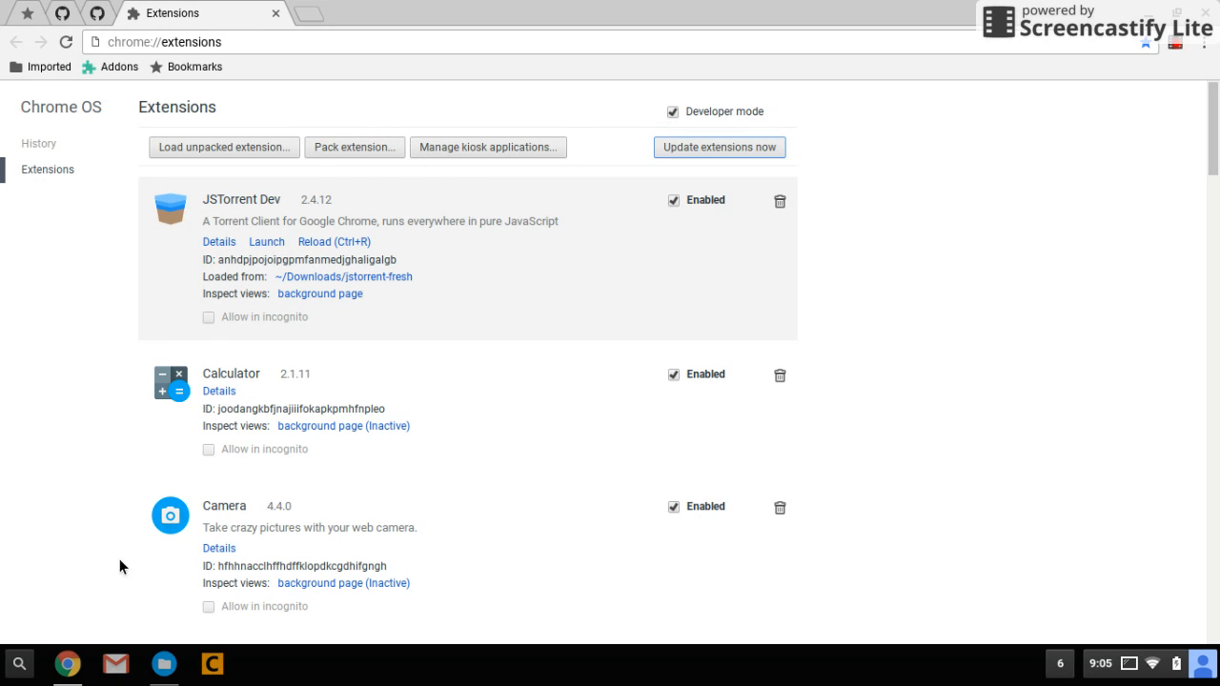
# Look for JSTorrent Dev among all apps in the launcher and return to the Extensions page
pyautogui.click(20, 663)
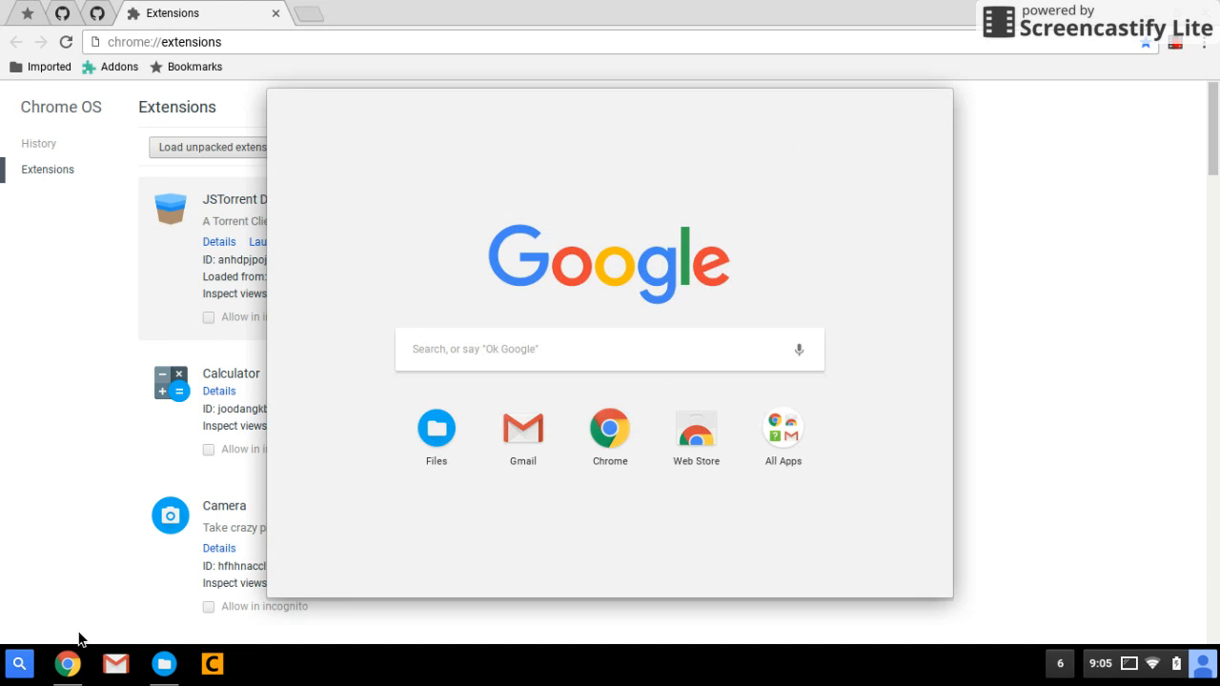
pyautogui.click(782, 451)
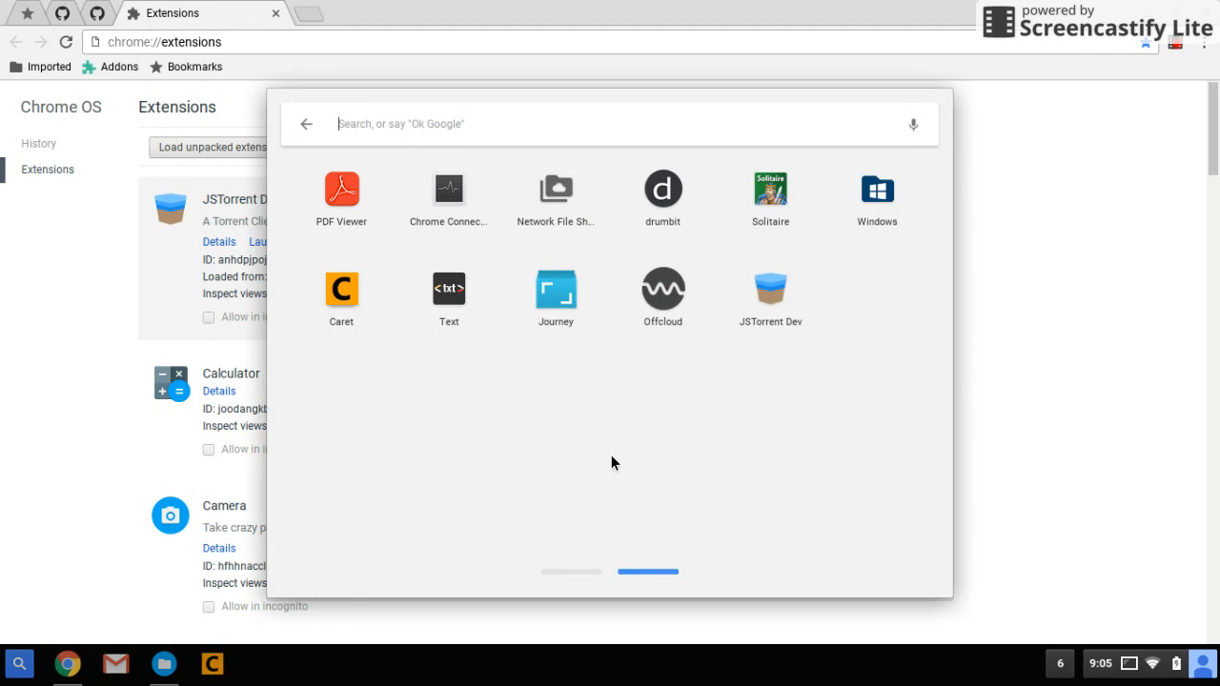
pyautogui.scroll(2, 610, 456)
pyautogui.scroll(2, 506, 366)
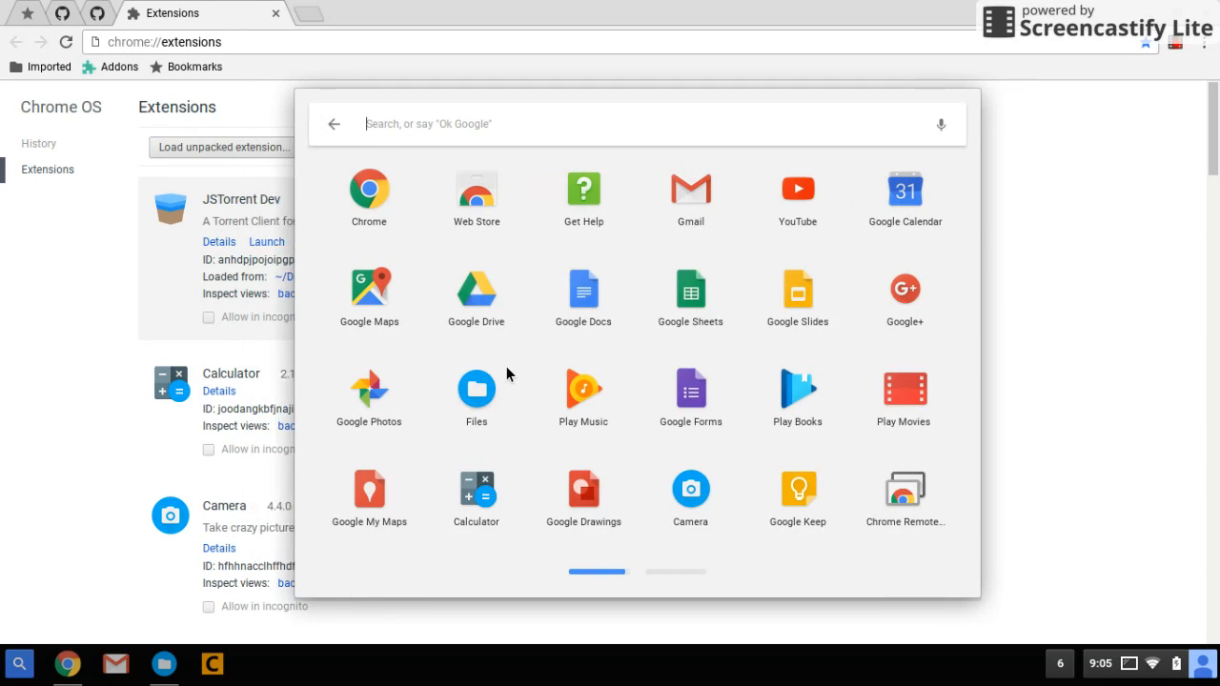
pyautogui.scroll(-2, 517, 376)
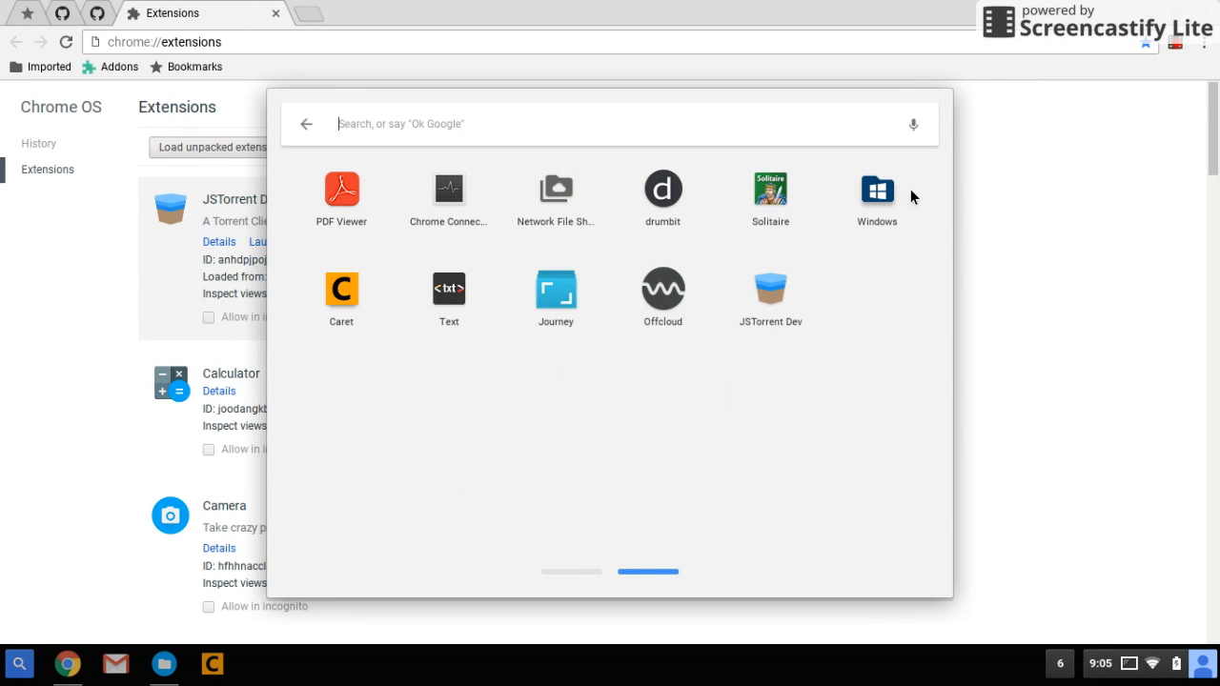
pyautogui.click(721, 32)
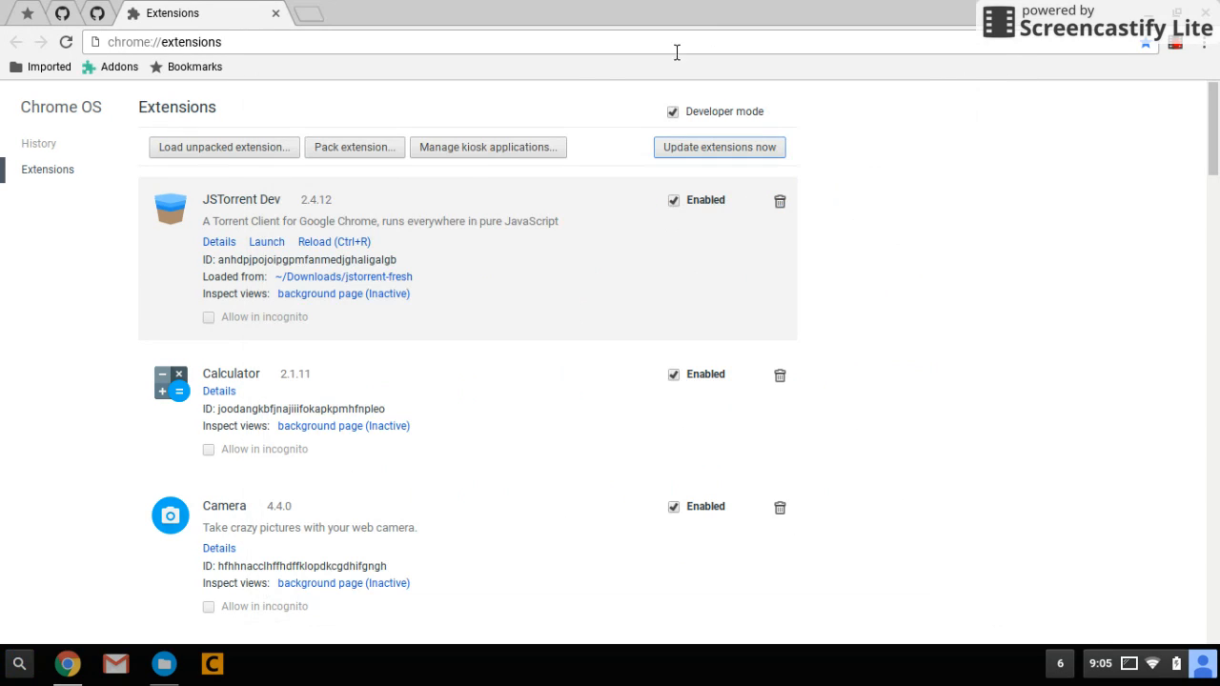
# Launch JSTorrent Dev and set its file download location to the Downloads folder
pyautogui.click(267, 242)
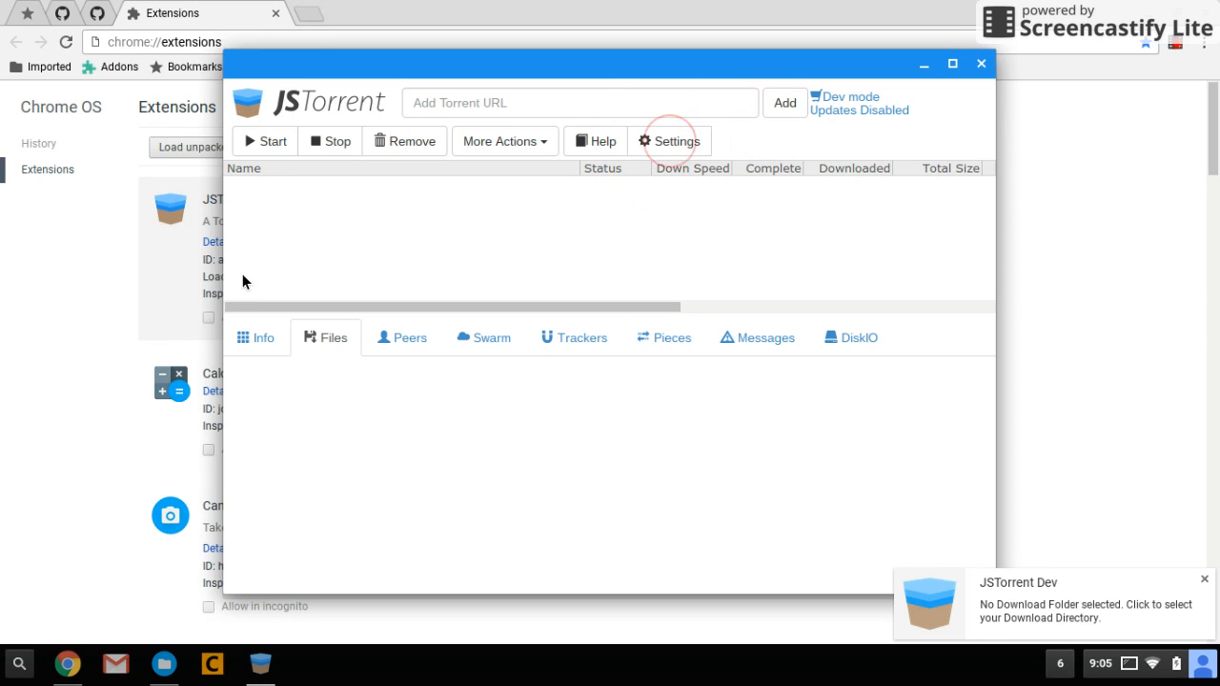
pyautogui.click(683, 150)
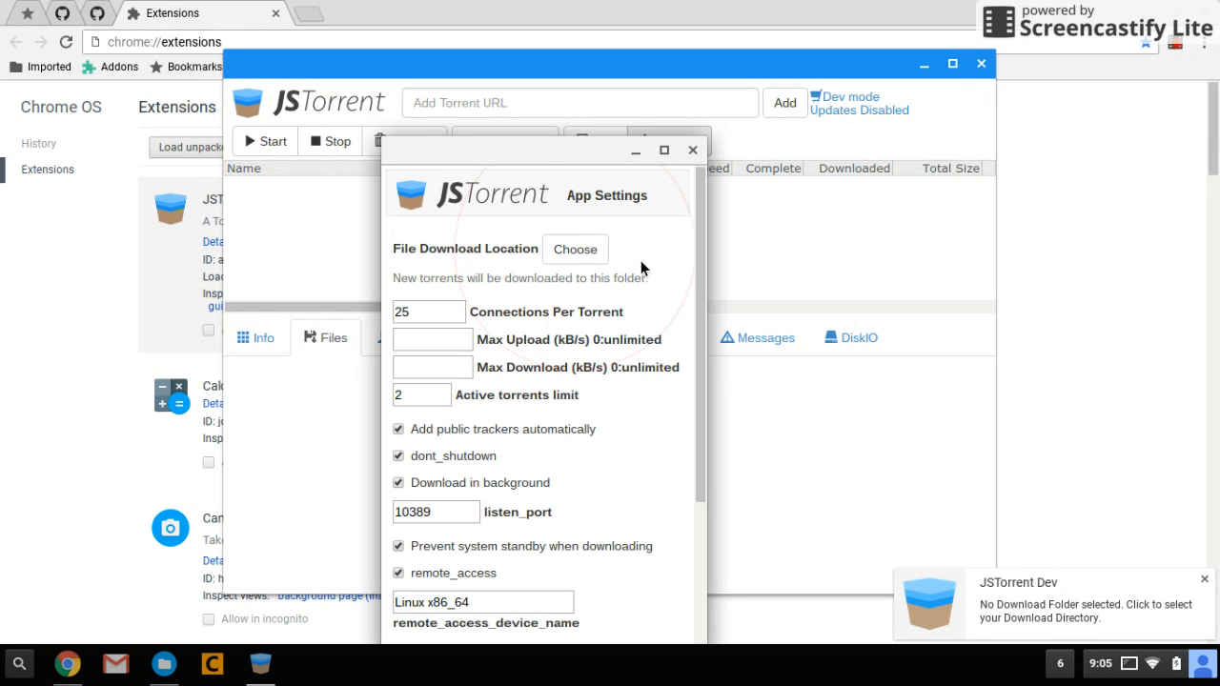
pyautogui.click(577, 252)
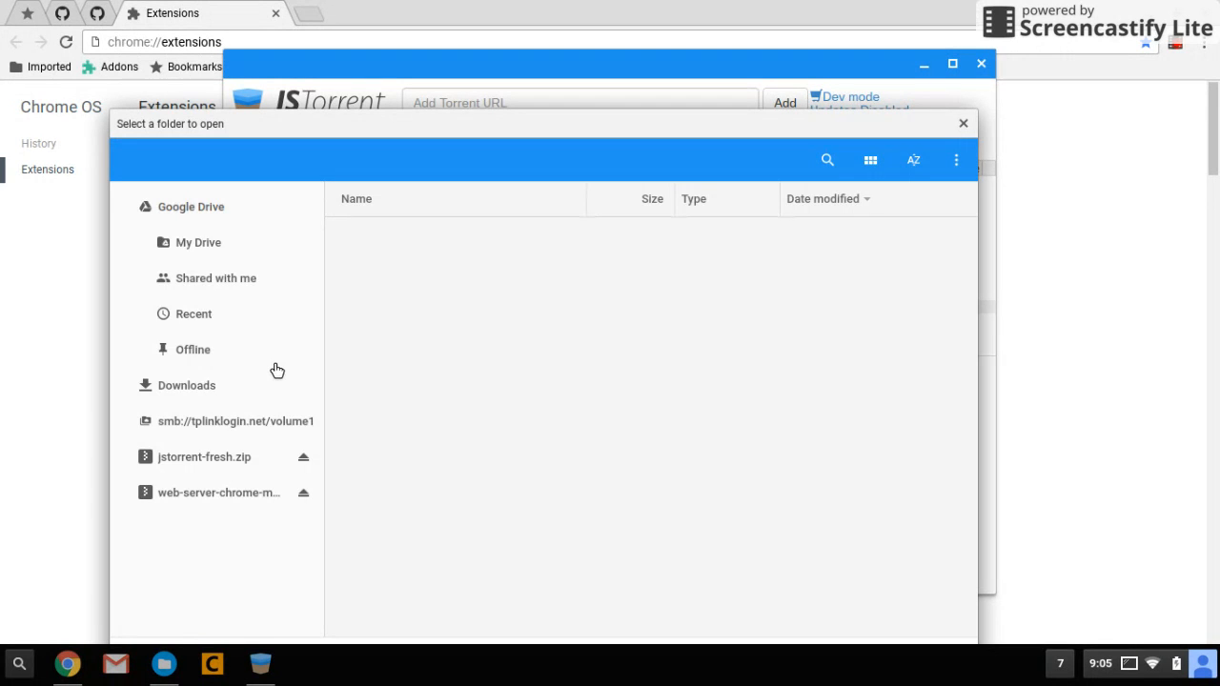
pyautogui.click(208, 391)
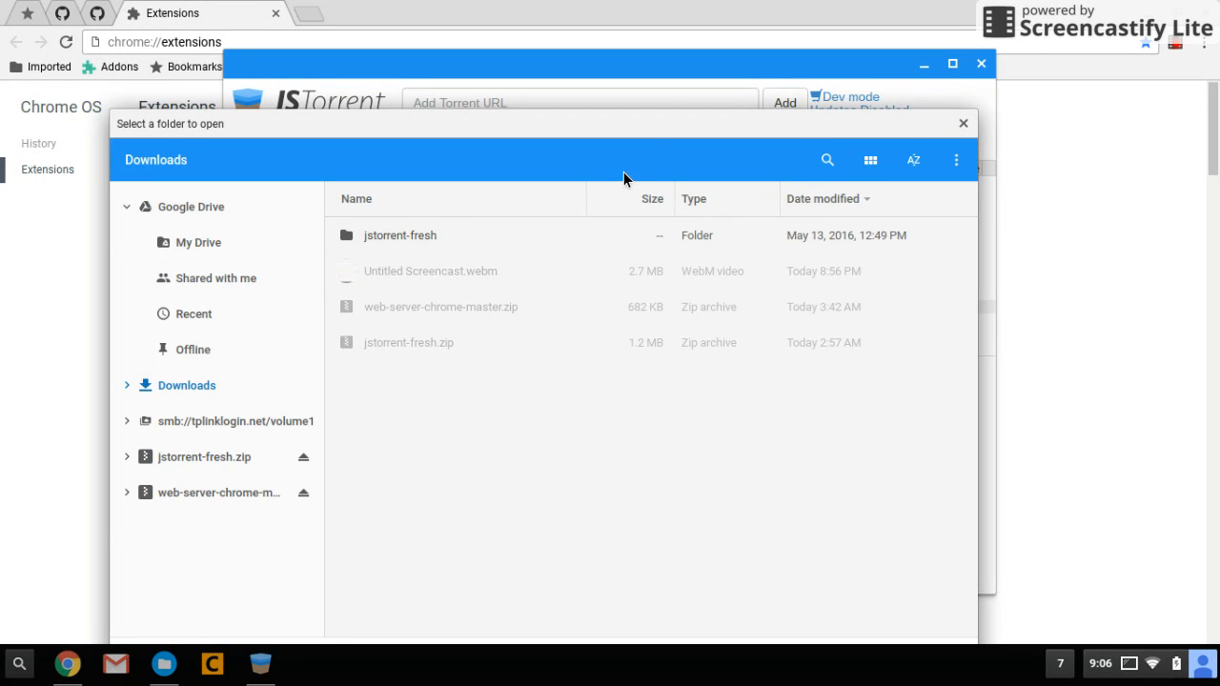
pyautogui.moveTo(651, 150); pyautogui.dragTo(705, 33)
pyautogui.click(888, 572)
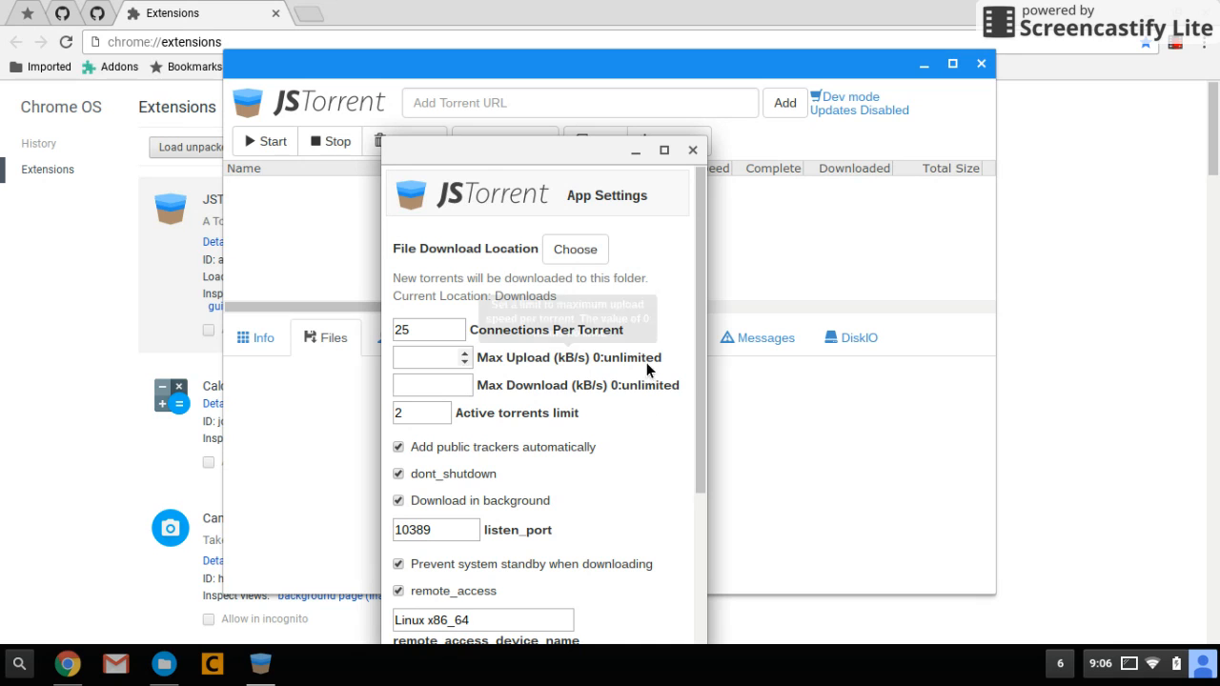
# Review the remaining JSTorrent app settings and close them, returning to the Extensions page
pyautogui.scroll(-3, 614, 370)
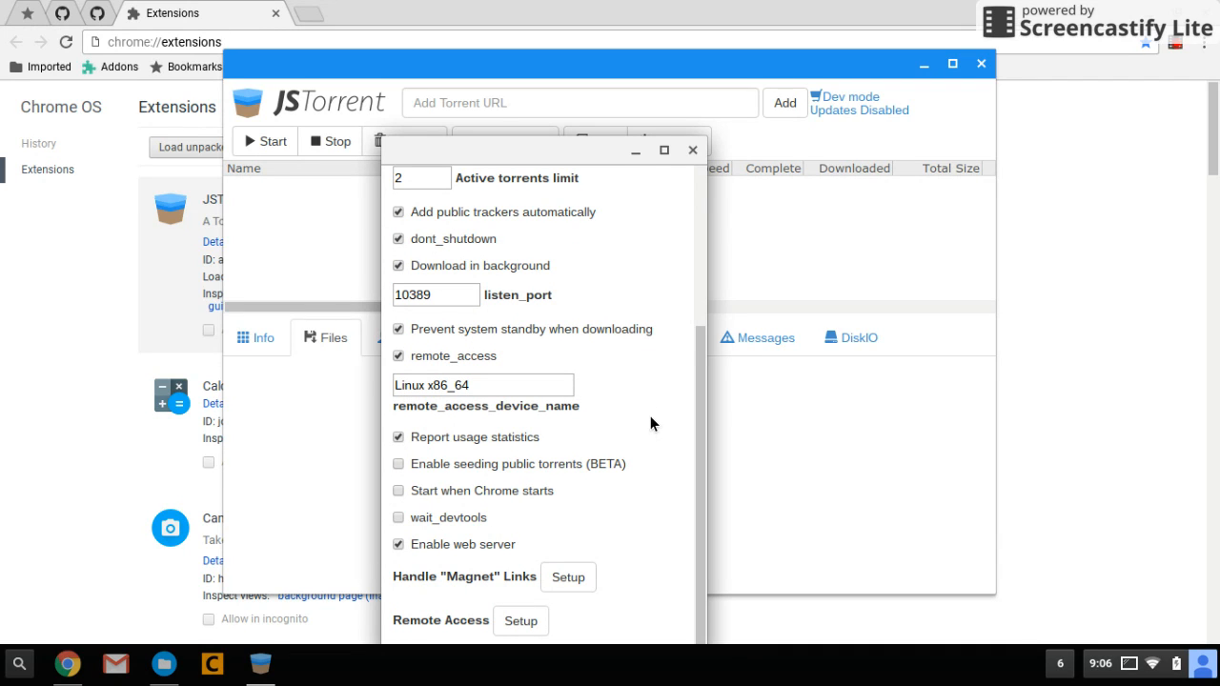
pyautogui.scroll(3, 650, 416)
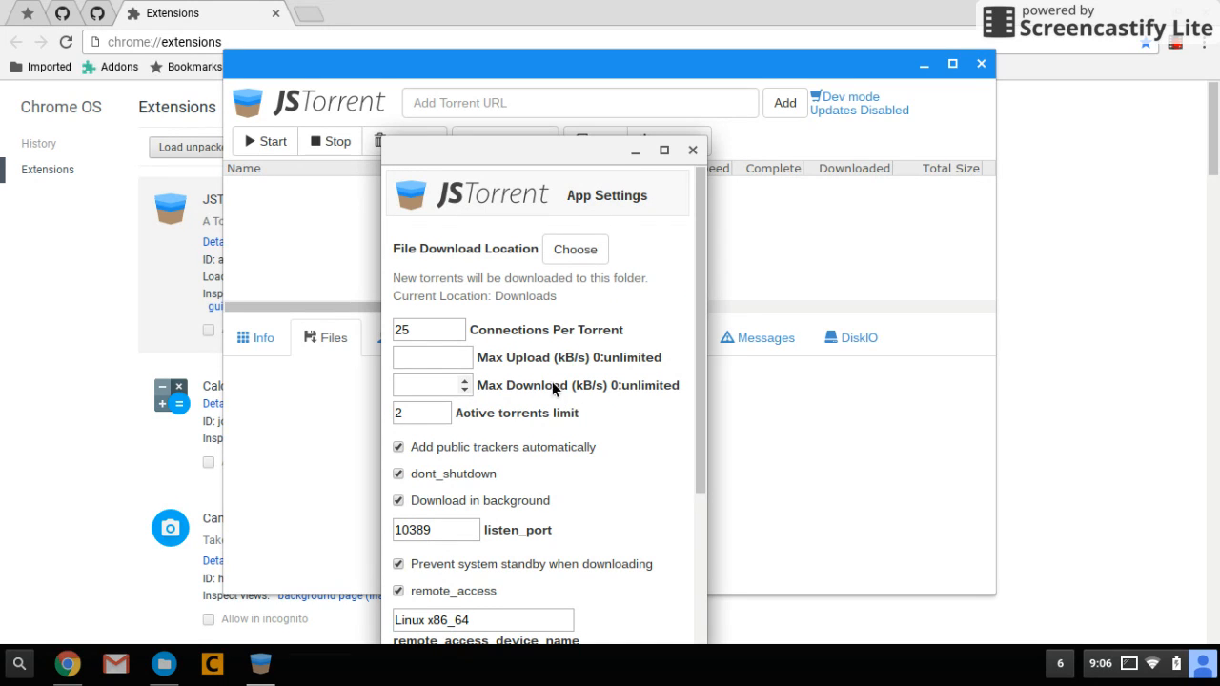
pyautogui.click(693, 152)
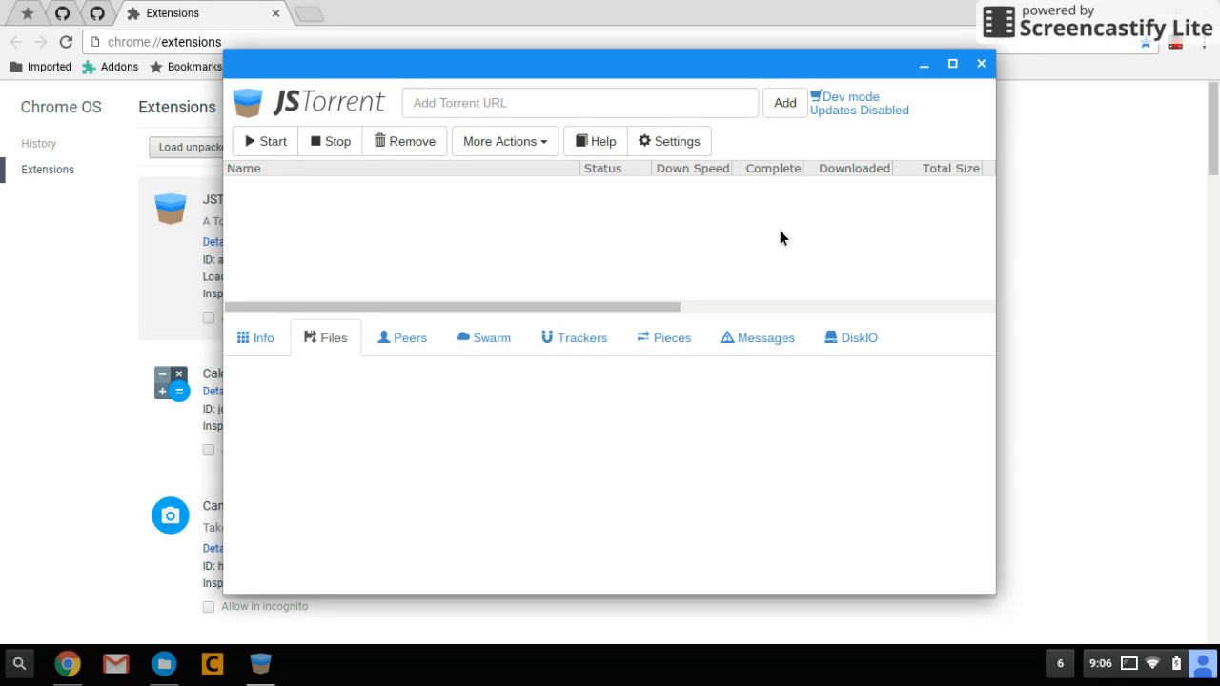
pyautogui.click(1181, 54)
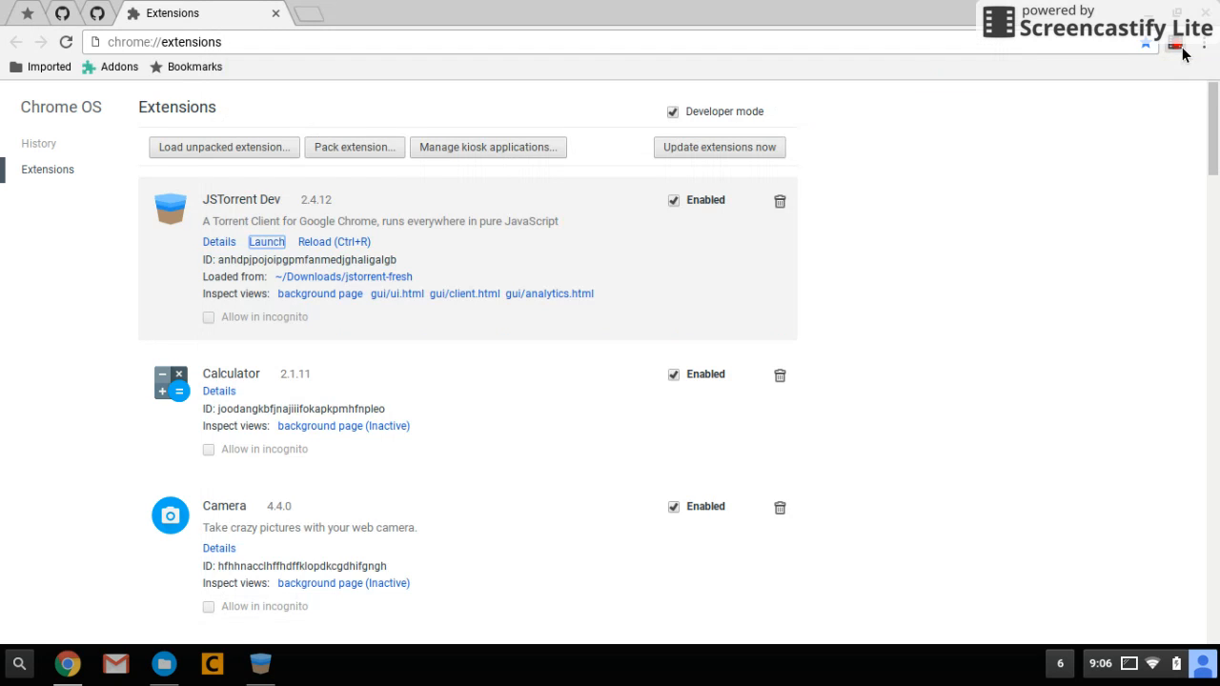